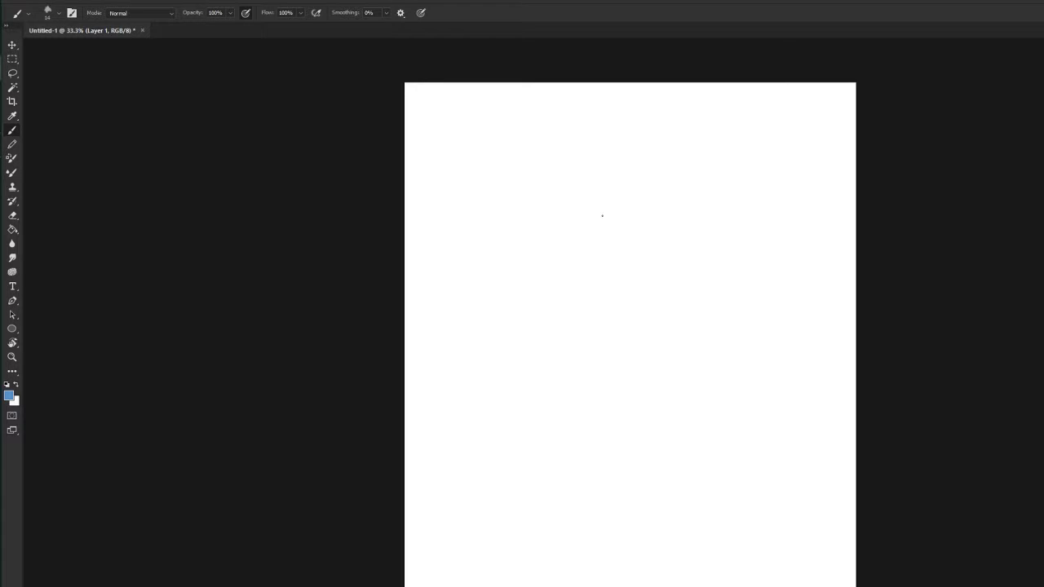
Sketch the blue head shape with an eye line and centre guide
left_click_drag(587, 243, 655, 226)
mouse_move(581, 262)
left_mouse_down()
mouse_move(644, 211)
mouse_move(654, 267)
mouse_move(641, 284)
mouse_move(592, 285)
mouse_move(608, 304)
mouse_move(642, 279)
mouse_move(620, 304)
mouse_move(653, 256)
left_mouse_up()
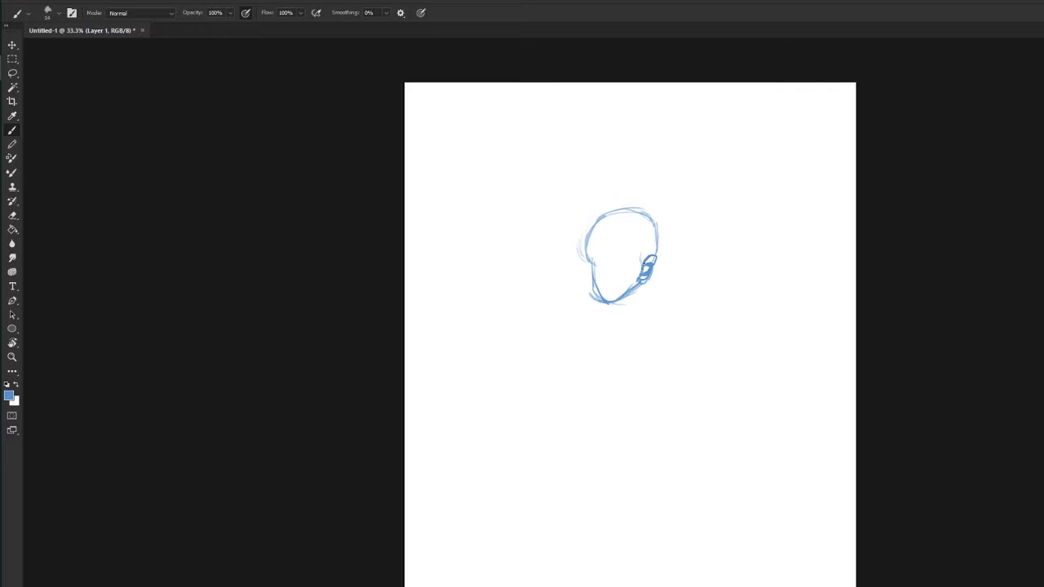
mouse_move(588, 258)
left_mouse_down()
mouse_move(652, 267)
mouse_move(641, 266)
left_mouse_up()
left_click_drag(610, 295, 615, 239)
Sketch the shoulder line with joint circles, the boxy chest and the hip joints
mouse_move(564, 314)
left_mouse_down()
mouse_move(665, 310)
mouse_move(667, 326)
left_mouse_up()
mouse_move(571, 310)
left_mouse_down()
mouse_move(568, 331)
mouse_move(657, 316)
mouse_move(602, 424)
mouse_move(608, 467)
mouse_move(570, 391)
mouse_move(623, 380)
left_mouse_up()
left_click_drag(655, 323, 639, 393)
left_click_drag(574, 392, 627, 379)
left_click_drag(662, 331, 633, 392)
left_click_drag(580, 445, 582, 447)
left_click_drag(641, 448, 643, 488)
mouse_move(590, 450)
left_mouse_down()
mouse_move(641, 467)
mouse_move(587, 586)
left_mouse_up()
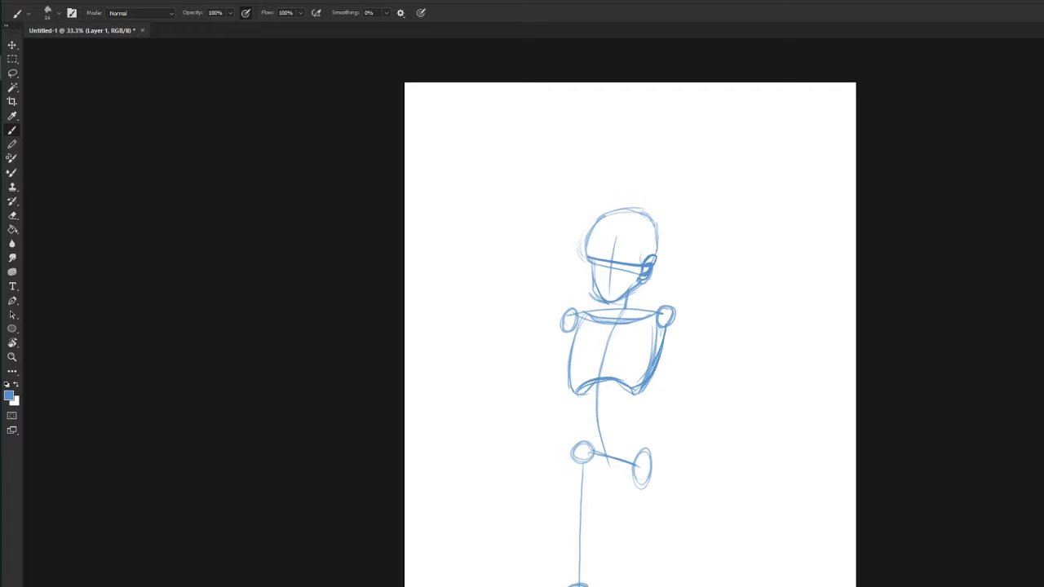
Sketch the bent leg with the thigh and a knee joint
mouse_move(603, 458)
left_mouse_down()
mouse_move(592, 486)
mouse_move(588, 468)
mouse_move(522, 497)
left_mouse_up()
left_click_drag(581, 471, 504, 504)
left_click_drag(499, 505, 527, 586)
Sketch the raised right arm and left arm with hands, and start the green head outline
mouse_move(673, 313)
left_mouse_down()
mouse_move(710, 298)
mouse_move(723, 202)
left_mouse_up()
mouse_move(717, 173)
left_mouse_down()
mouse_move(716, 202)
mouse_move(742, 169)
mouse_move(709, 199)
left_mouse_up()
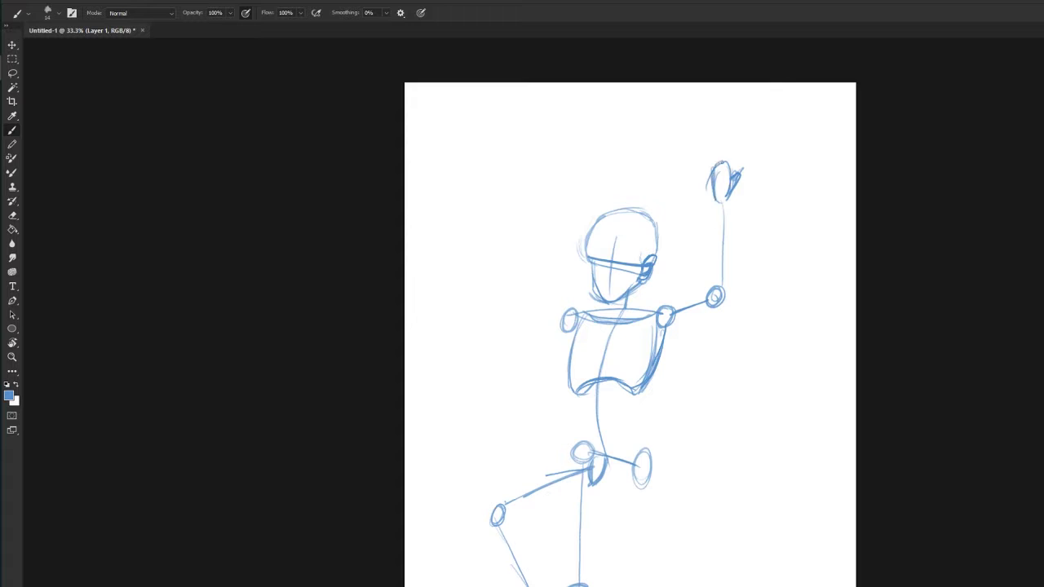
left_click_drag(562, 328, 530, 357)
mouse_move(528, 354)
left_mouse_down()
mouse_move(512, 320)
mouse_move(490, 322)
mouse_move(516, 300)
left_mouse_up()
left_click_drag(518, 300, 521, 309)
left_click_drag(517, 302, 528, 320)
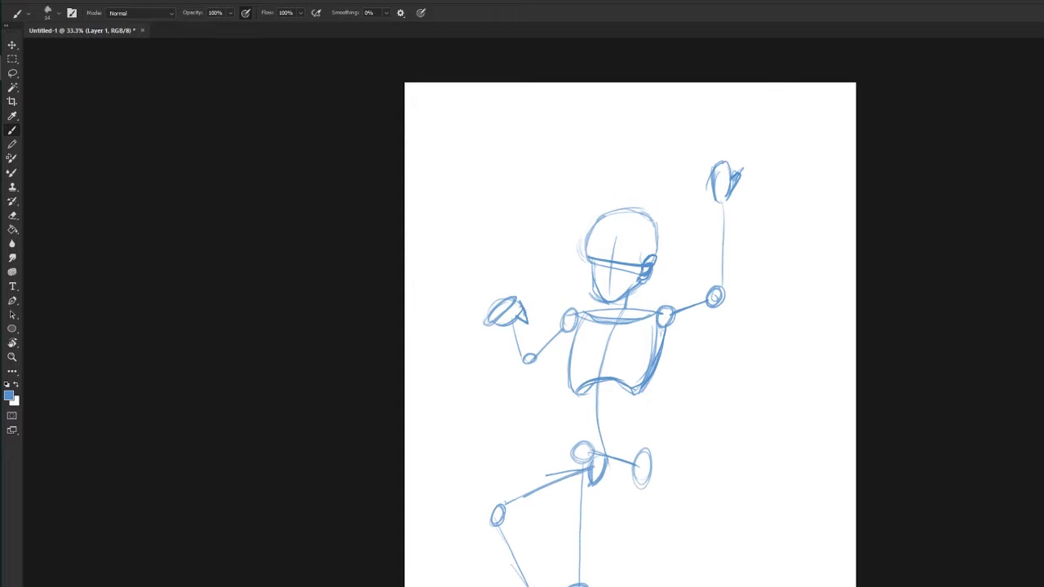
mouse_move(587, 261)
left_mouse_down()
mouse_move(642, 210)
mouse_move(658, 255)
mouse_move(649, 272)
mouse_move(595, 264)
mouse_move(618, 267)
mouse_move(637, 308)
mouse_move(608, 312)
mouse_move(654, 334)
mouse_move(703, 298)
left_mouse_up()
Outline the raised upper arm, forearm and hand in green
mouse_move(672, 328)
left_mouse_down()
mouse_move(723, 303)
mouse_move(710, 319)
mouse_move(703, 296)
left_mouse_up()
mouse_move(714, 238)
left_mouse_down()
mouse_move(704, 293)
mouse_move(711, 204)
mouse_move(726, 305)
left_mouse_up()
mouse_move(708, 246)
left_mouse_down()
mouse_move(721, 204)
mouse_move(709, 186)
left_mouse_up()
mouse_move(716, 186)
left_mouse_down()
mouse_move(729, 174)
mouse_move(707, 212)
left_mouse_up()
left_click_drag(730, 174, 726, 203)
left_click_drag(714, 167, 721, 179)
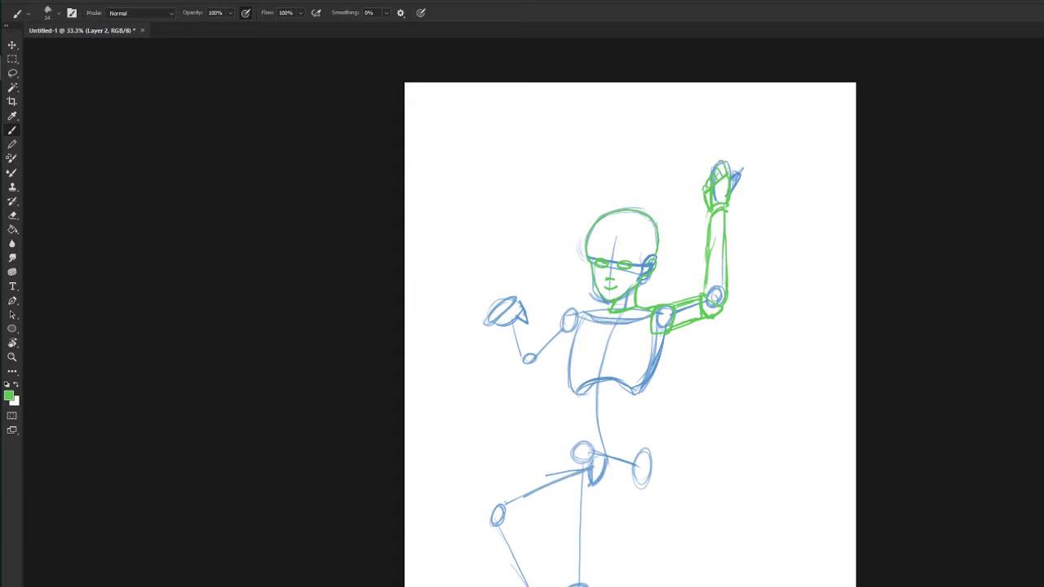
Outline the right torso side, both chest ovals, torso bottom and left shoulder
mouse_move(664, 330)
left_mouse_down()
mouse_move(636, 398)
mouse_move(652, 483)
left_mouse_up()
left_click_drag(632, 396, 644, 440)
mouse_move(581, 336)
left_mouse_down()
mouse_move(567, 366)
mouse_move(599, 380)
mouse_move(597, 332)
mouse_move(554, 377)
mouse_move(575, 375)
left_mouse_up()
mouse_move(628, 332)
left_mouse_down()
mouse_move(616, 368)
mouse_move(645, 372)
mouse_move(615, 365)
mouse_move(636, 367)
left_mouse_up()
left_click_drag(584, 398, 641, 386)
mouse_move(608, 306)
left_mouse_down()
mouse_move(559, 320)
mouse_move(568, 333)
mouse_move(535, 347)
mouse_move(519, 376)
left_mouse_up()
Outline the left upper arm, forearm and hand
left_click_drag(564, 339, 526, 372)
left_click_drag(501, 326, 513, 380)
left_click_drag(512, 324, 525, 350)
mouse_move(511, 299)
left_mouse_down()
mouse_move(498, 323)
mouse_move(474, 323)
mouse_move(535, 313)
left_mouse_up()
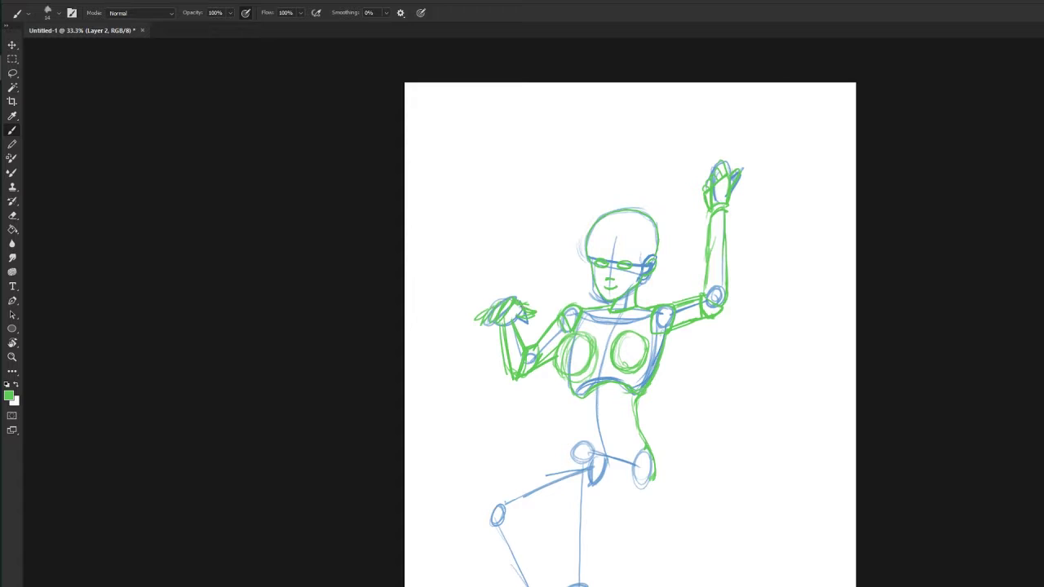
Outline the waist, pelvis and both legs, including the raised thigh and shin
mouse_move(576, 391)
left_mouse_down()
mouse_move(585, 434)
mouse_move(569, 467)
mouse_move(649, 452)
mouse_move(649, 477)
left_mouse_up()
left_click_drag(652, 446, 654, 476)
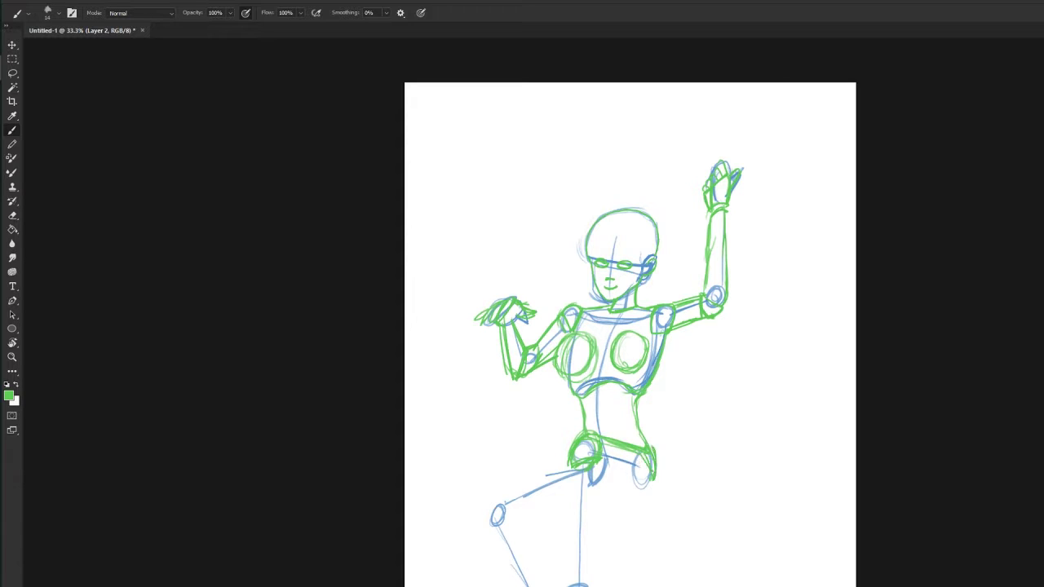
left_click_drag(602, 457, 603, 530)
left_click_drag(576, 476, 574, 584)
mouse_move(607, 465)
left_mouse_down()
mouse_move(592, 585)
mouse_move(608, 490)
left_mouse_up()
mouse_move(651, 479)
left_mouse_down()
mouse_move(605, 512)
mouse_move(609, 504)
left_mouse_up()
left_click_drag(569, 468, 496, 510)
mouse_move(522, 500)
left_mouse_down()
mouse_move(499, 533)
mouse_move(564, 510)
mouse_move(534, 517)
left_mouse_up()
left_click_drag(535, 523, 550, 586)
left_click_drag(499, 534, 528, 586)
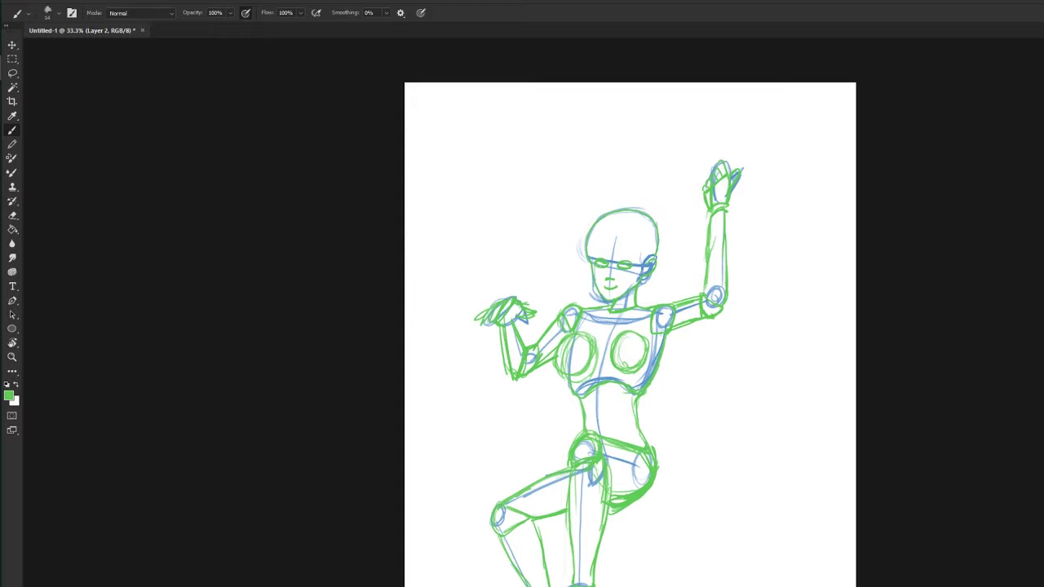
Draw the swing seat edge and the rope, and refine the left waist
left_click_drag(628, 503, 706, 500)
left_click_drag(730, 139, 701, 501)
left_click_drag(742, 135, 713, 498)
left_click_drag(580, 396, 574, 436)
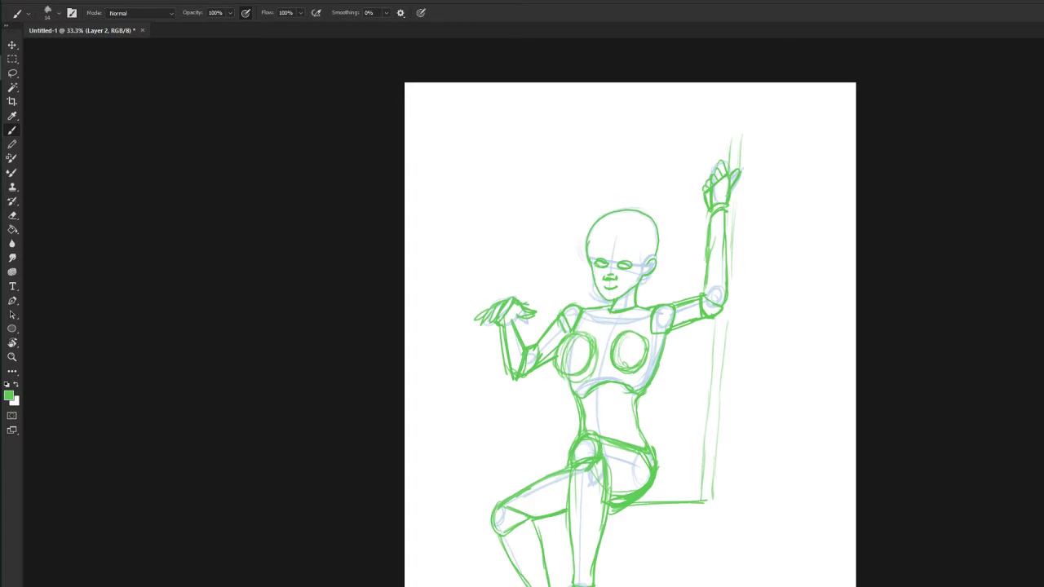
Rough in the pink hair with buns and both ponytails
mouse_move(590, 251)
left_mouse_down()
mouse_move(607, 234)
mouse_move(645, 257)
left_mouse_up()
mouse_move(632, 215)
left_mouse_down()
mouse_move(591, 231)
mouse_move(607, 204)
mouse_move(664, 236)
mouse_move(692, 287)
left_mouse_up()
left_click_drag(657, 236, 665, 284)
left_click_drag(619, 209, 659, 215)
mouse_move(603, 196)
left_mouse_down()
mouse_move(515, 225)
mouse_move(556, 284)
left_mouse_up()
left_click_drag(580, 217, 571, 285)
mouse_move(669, 233)
left_mouse_down()
mouse_move(662, 290)
mouse_move(693, 292)
left_mouse_up()
left_click_drag(681, 216, 703, 283)
Draw the fringe, head outline, ponytail outlines and closed eyes
left_click_drag(710, 205, 704, 185)
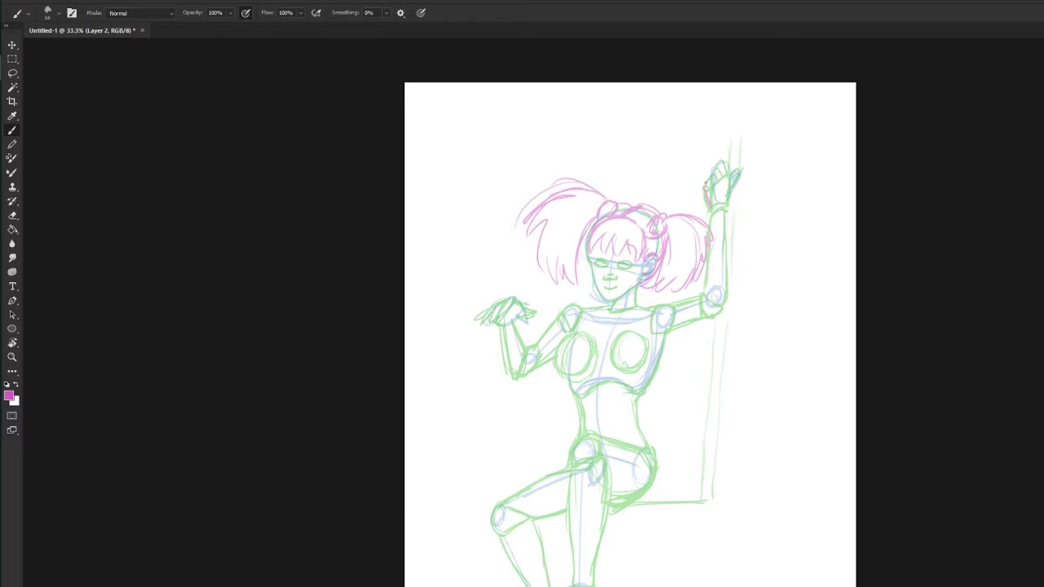
mouse_move(621, 214)
left_mouse_down()
mouse_move(587, 251)
mouse_move(631, 244)
mouse_move(644, 216)
mouse_move(613, 203)
mouse_move(659, 209)
left_mouse_up()
mouse_move(644, 214)
left_mouse_down()
mouse_move(662, 235)
mouse_move(706, 238)
mouse_move(676, 294)
mouse_move(706, 228)
left_mouse_up()
mouse_move(618, 201)
left_mouse_down()
mouse_move(597, 214)
mouse_move(530, 218)
mouse_move(557, 285)
left_mouse_up()
mouse_move(561, 282)
left_mouse_down()
mouse_move(584, 238)
mouse_move(588, 261)
mouse_move(605, 255)
left_mouse_up()
mouse_move(617, 256)
left_mouse_down()
mouse_move(635, 255)
mouse_move(628, 296)
mouse_move(651, 256)
mouse_move(638, 305)
mouse_move(553, 326)
mouse_move(552, 358)
left_mouse_up()
Sketch the shirt's shoulders, collar, sleeves and sides
left_click_drag(698, 297, 699, 320)
mouse_move(638, 307)
left_mouse_down()
mouse_move(698, 298)
mouse_move(662, 321)
left_mouse_up()
mouse_move(592, 307)
left_mouse_down()
mouse_move(555, 352)
mouse_move(574, 395)
mouse_move(568, 342)
left_mouse_up()
left_click_drag(672, 325, 654, 360)
left_click_drag(698, 294, 711, 325)
mouse_move(582, 303)
left_mouse_down()
mouse_move(541, 332)
mouse_move(548, 356)
left_mouse_up()
mouse_move(605, 305)
left_mouse_down()
mouse_move(602, 321)
mouse_move(648, 306)
mouse_move(637, 329)
mouse_move(639, 316)
mouse_move(573, 373)
mouse_move(646, 349)
mouse_move(617, 371)
mouse_move(650, 409)
left_mouse_up()
Draw the chest, waistline, waistband and hip lines
mouse_move(575, 388)
left_mouse_down()
mouse_move(579, 419)
mouse_move(643, 400)
left_mouse_up()
left_click_drag(649, 372, 646, 413)
left_click_drag(581, 413, 645, 422)
mouse_move(587, 382)
left_mouse_down()
mouse_move(569, 422)
mouse_move(650, 405)
left_mouse_up()
left_click_drag(574, 422, 572, 458)
mouse_move(649, 424)
left_mouse_down()
mouse_move(650, 488)
mouse_move(628, 502)
left_mouse_up()
Sketch both trouser legs and the bent knee, refining the left upper arm
mouse_move(597, 435)
left_mouse_down()
mouse_move(571, 455)
mouse_move(569, 585)
left_mouse_up()
left_click_drag(616, 459, 597, 582)
mouse_move(608, 500)
left_mouse_down()
mouse_move(632, 499)
mouse_move(621, 504)
left_mouse_up()
mouse_move(606, 422)
left_mouse_down()
mouse_move(599, 439)
mouse_move(647, 454)
left_mouse_up()
mouse_move(575, 457)
left_mouse_down()
mouse_move(503, 499)
mouse_move(496, 530)
left_mouse_up()
left_click_drag(496, 514, 523, 584)
mouse_move(537, 523)
left_mouse_down()
mouse_move(553, 586)
mouse_move(538, 537)
left_mouse_up()
left_click_drag(535, 517, 566, 510)
left_click_drag(540, 331, 521, 375)
Outline the raised right arm, armpit and torso side
mouse_move(711, 211)
left_mouse_down()
mouse_move(701, 292)
mouse_move(725, 294)
left_mouse_up()
mouse_move(728, 258)
left_mouse_down()
mouse_move(712, 318)
mouse_move(724, 305)
mouse_move(700, 338)
left_mouse_up()
mouse_move(704, 326)
left_mouse_down()
mouse_move(669, 339)
mouse_move(657, 362)
left_mouse_up()
left_click_drag(670, 341, 649, 428)
left_click_drag(577, 395, 576, 407)
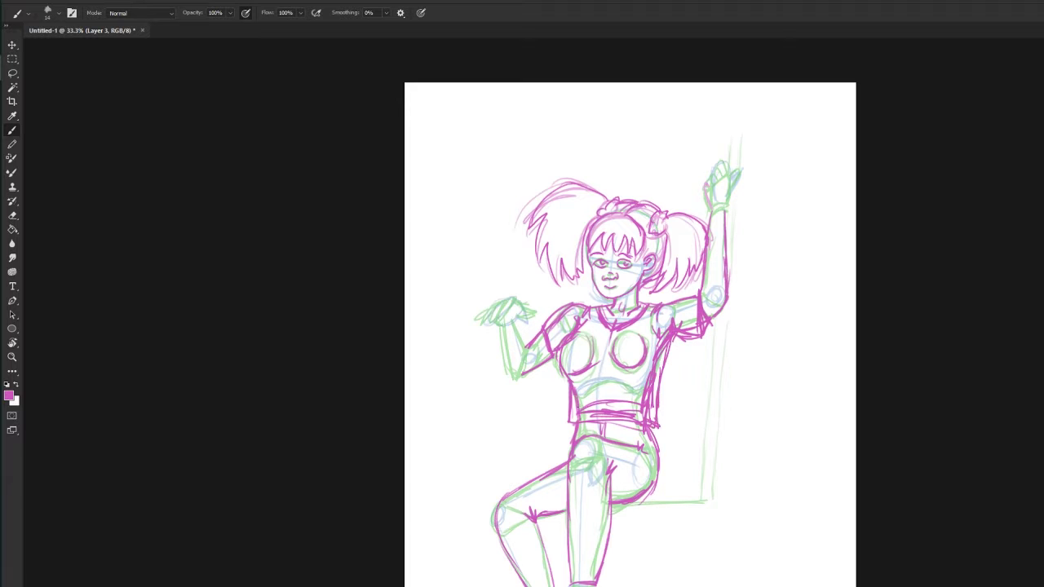
Outline both hands with fingers and the forearm lines
left_click_drag(496, 325, 512, 322)
mouse_move(514, 321)
left_mouse_down()
mouse_move(523, 304)
mouse_move(533, 313)
mouse_move(509, 295)
left_mouse_up()
mouse_move(499, 315)
left_mouse_down()
mouse_move(513, 295)
mouse_move(476, 318)
mouse_move(506, 375)
left_mouse_up()
mouse_move(525, 314)
left_mouse_down()
mouse_move(515, 373)
mouse_move(528, 351)
left_mouse_up()
left_click_drag(724, 292, 714, 307)
left_click_drag(704, 190, 709, 179)
left_click_drag(706, 182, 727, 160)
mouse_move(729, 173)
left_mouse_down()
mouse_move(740, 166)
mouse_move(731, 191)
mouse_move(734, 169)
left_mouse_up()
Draw the right swing rope from top down to the seat
left_click_drag(733, 132, 729, 170)
left_click_drag(730, 208, 724, 380)
left_click_drag(722, 362, 711, 489)
left_click_drag(719, 313, 707, 447)
left_click_drag(711, 406, 703, 489)
Draw the flat swing seat under her
mouse_move(611, 508)
left_mouse_down()
mouse_move(714, 510)
mouse_move(739, 481)
left_mouse_up()
left_click_drag(705, 463, 659, 464)
left_click_drag(724, 478, 749, 466)
left_click_drag(522, 468, 493, 487)
left_click_drag(567, 460, 515, 471)
Draw the left swing rope and strengthen the waist lines
left_click_drag(515, 403, 513, 478)
left_click_drag(514, 382, 514, 470)
left_click_drag(512, 189, 510, 291)
left_click_drag(511, 131, 511, 228)
left_click_drag(571, 411, 571, 428)
left_click_drag(572, 424, 590, 431)
left_click_drag(575, 393, 571, 440)
left_click_drag(654, 411, 651, 435)
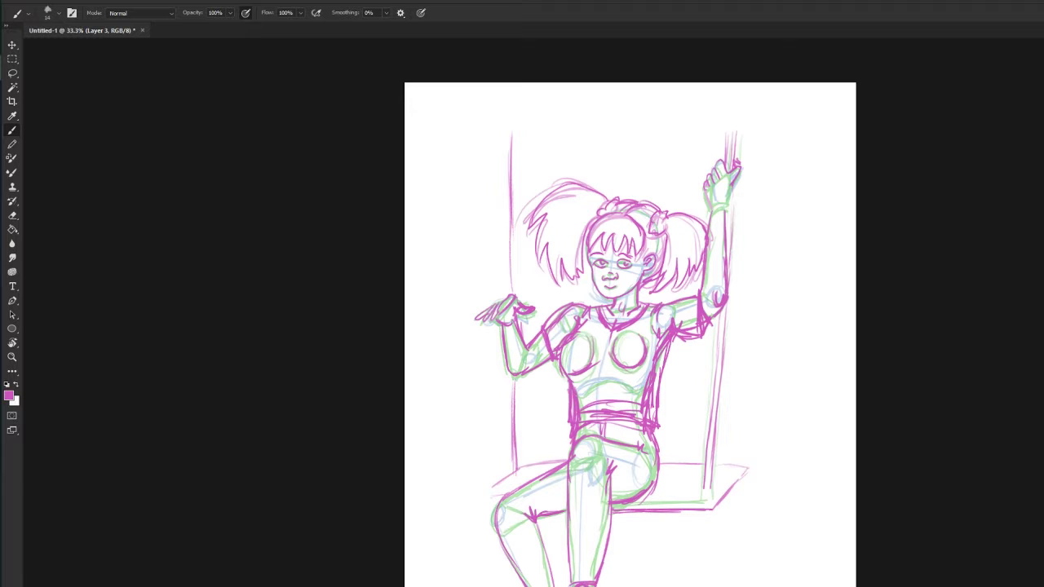
Refine the seat edges and redraw the left rope
left_click_drag(494, 484, 486, 506)
mouse_move(628, 509)
left_mouse_down()
mouse_move(713, 502)
mouse_move(746, 470)
left_mouse_up()
left_click_drag(513, 137, 513, 295)
left_click_drag(516, 375, 513, 467)
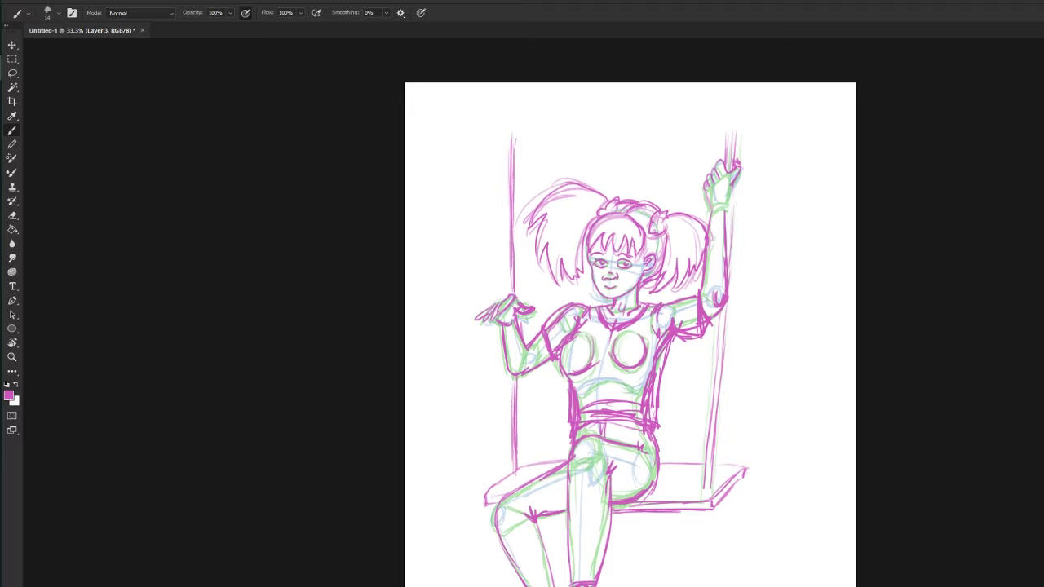
In black, ink the bangs, hair top, right pigtail and the raised hand and arm
key("d")
mouse_move(595, 221)
left_mouse_down()
mouse_move(614, 214)
mouse_move(586, 254)
mouse_move(644, 219)
mouse_move(623, 211)
mouse_move(656, 206)
mouse_move(706, 240)
mouse_move(657, 283)
left_mouse_up()
mouse_move(670, 243)
left_mouse_down()
mouse_move(648, 292)
mouse_move(690, 292)
mouse_move(706, 236)
left_mouse_up()
mouse_move(711, 179)
left_mouse_down()
mouse_move(704, 205)
mouse_move(724, 161)
left_mouse_up()
left_click_drag(726, 173, 739, 158)
mouse_move(738, 168)
left_mouse_down()
mouse_move(729, 275)
mouse_move(703, 323)
left_mouse_up()
mouse_move(711, 211)
left_mouse_down()
mouse_move(703, 292)
mouse_move(725, 296)
left_mouse_up()
Ink the right swing rope and the swing seat outline
left_click_drag(732, 128, 731, 166)
left_click_drag(719, 312, 706, 490)
mouse_move(659, 461)
left_mouse_down()
mouse_move(744, 468)
mouse_move(715, 505)
left_mouse_up()
mouse_move(710, 499)
left_mouse_down()
mouse_move(613, 508)
mouse_move(714, 507)
left_mouse_up()
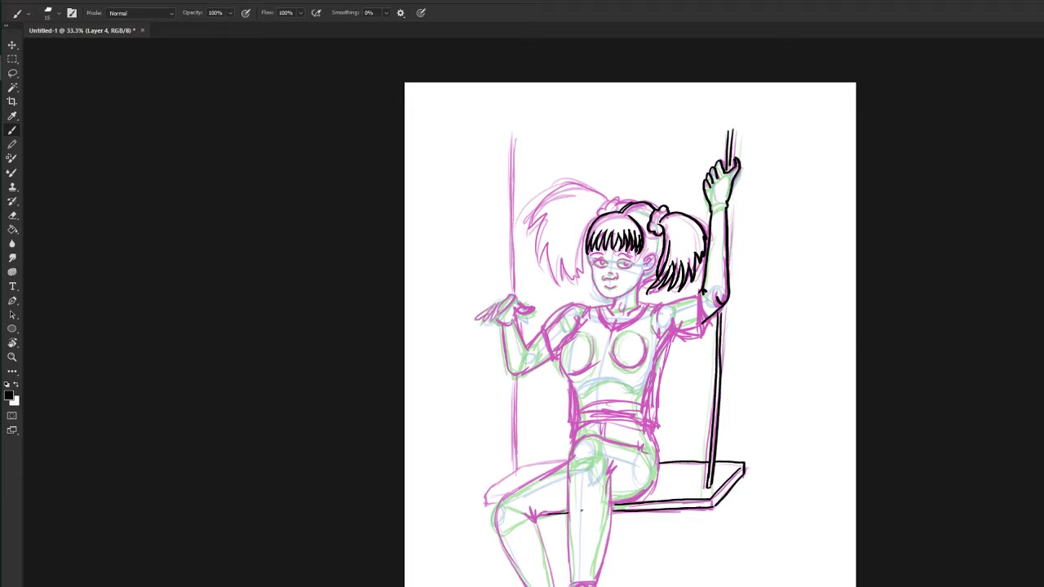
Ink the leg, thigh, sleeve and arm undersides, neck, shoulder and hair by the ear, undoing a stray stroke
left_click_drag(605, 459, 601, 584)
left_click_drag(614, 503, 656, 481)
left_click_drag(650, 425, 657, 481)
left_click_drag(665, 325, 701, 341)
left_click_drag(702, 291, 704, 340)
left_click_drag(639, 283, 643, 302)
mouse_move(642, 300)
left_mouse_down()
mouse_move(677, 298)
mouse_move(643, 257)
mouse_move(649, 266)
left_mouse_up()
mouse_move(597, 214)
left_mouse_down()
mouse_move(617, 198)
mouse_move(633, 201)
mouse_move(551, 282)
mouse_move(594, 253)
mouse_move(616, 325)
mouse_move(559, 309)
mouse_move(536, 329)
mouse_move(561, 362)
mouse_move(571, 413)
left_mouse_up()
key("ctrl+z")
Ink the right chest, torso side, shirt hem and V-neck collar
mouse_move(630, 372)
left_mouse_down()
mouse_move(646, 352)
mouse_move(659, 431)
left_mouse_up()
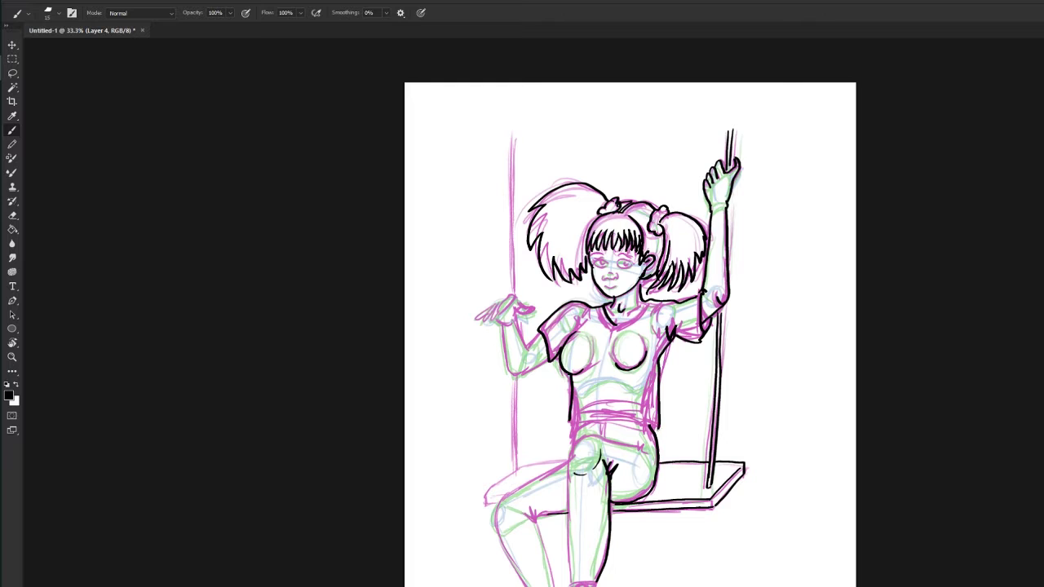
mouse_move(568, 432)
left_mouse_down()
mouse_move(649, 421)
mouse_move(658, 410)
left_mouse_up()
mouse_move(574, 393)
left_mouse_down()
mouse_move(571, 414)
mouse_move(620, 395)
left_mouse_up()
left_click_drag(610, 305, 620, 325)
left_click_drag(620, 325, 652, 300)
Ink the raised left arm and fingers, the left swing rope and the seat's left end
mouse_move(498, 318)
left_mouse_down()
mouse_move(548, 357)
mouse_move(527, 346)
left_mouse_up()
left_click_drag(475, 318, 511, 297)
left_click_drag(510, 136, 515, 293)
left_click_drag(513, 375, 515, 470)
mouse_move(517, 418)
left_mouse_down()
mouse_move(519, 481)
mouse_move(483, 494)
left_mouse_up()
left_click_drag(521, 465, 571, 458)
Ink the waistband, crotch, left knee and lower leg with its inner line
left_click_drag(599, 422, 606, 437)
mouse_move(620, 424)
left_mouse_down()
mouse_move(641, 436)
mouse_move(566, 472)
mouse_move(572, 581)
mouse_move(596, 580)
left_mouse_up()
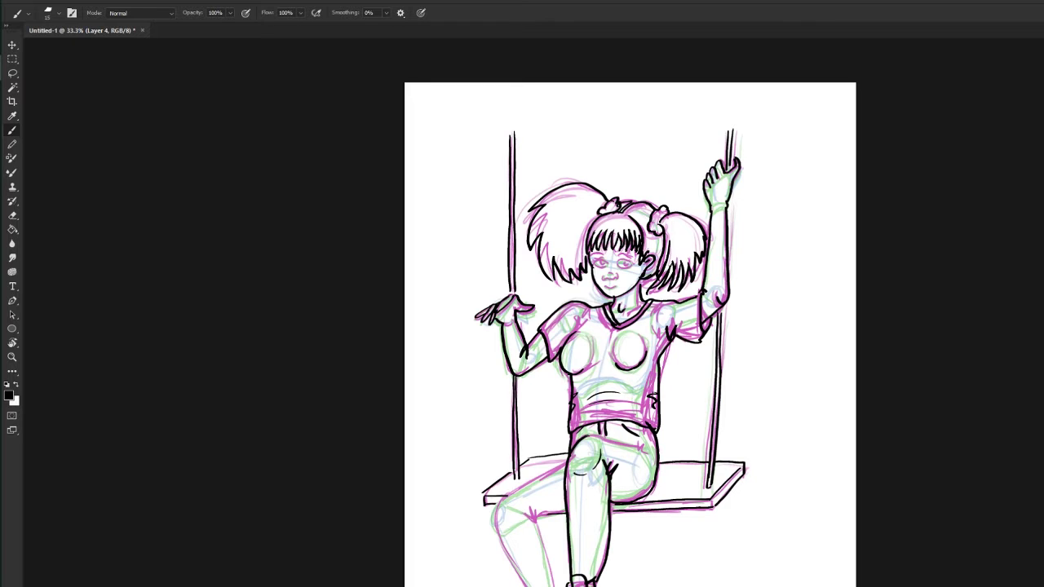
mouse_move(524, 507)
left_mouse_down()
mouse_move(540, 523)
mouse_move(565, 513)
left_mouse_up()
mouse_move(567, 459)
left_mouse_down()
mouse_move(492, 529)
mouse_move(524, 586)
left_mouse_up()
left_click_drag(534, 522, 552, 586)
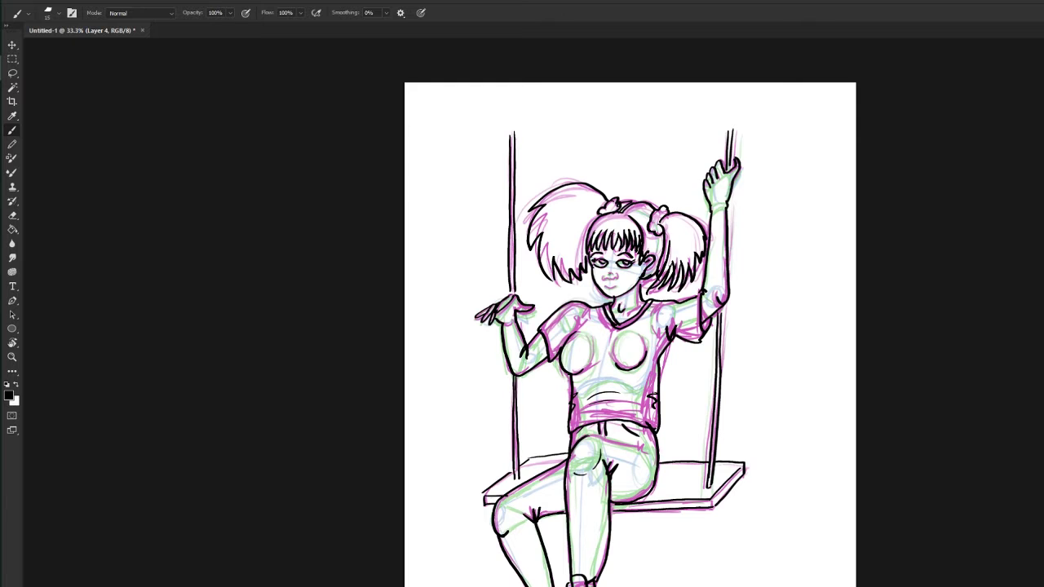
Redraw the mouth as a closed smile and add strands to the fringe and both pigtails
mouse_move(602, 274)
left_mouse_down()
mouse_move(616, 275)
mouse_move(612, 287)
left_mouse_up()
left_click_drag(675, 223, 667, 252)
left_click_drag(685, 218, 677, 252)
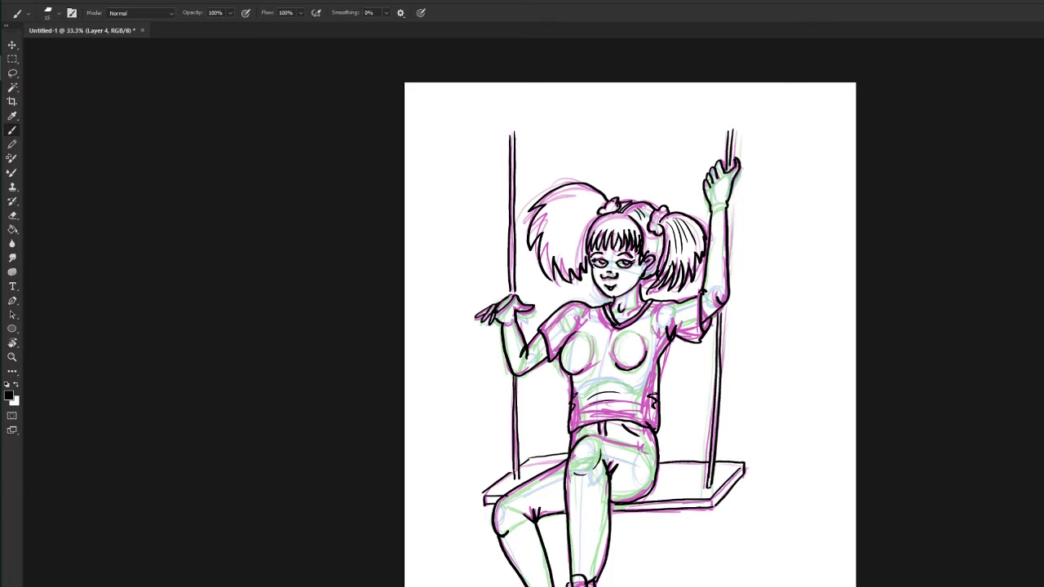
left_click_drag(606, 215, 625, 237)
left_click_drag(554, 195, 592, 205)
left_click_drag(574, 211, 565, 263)
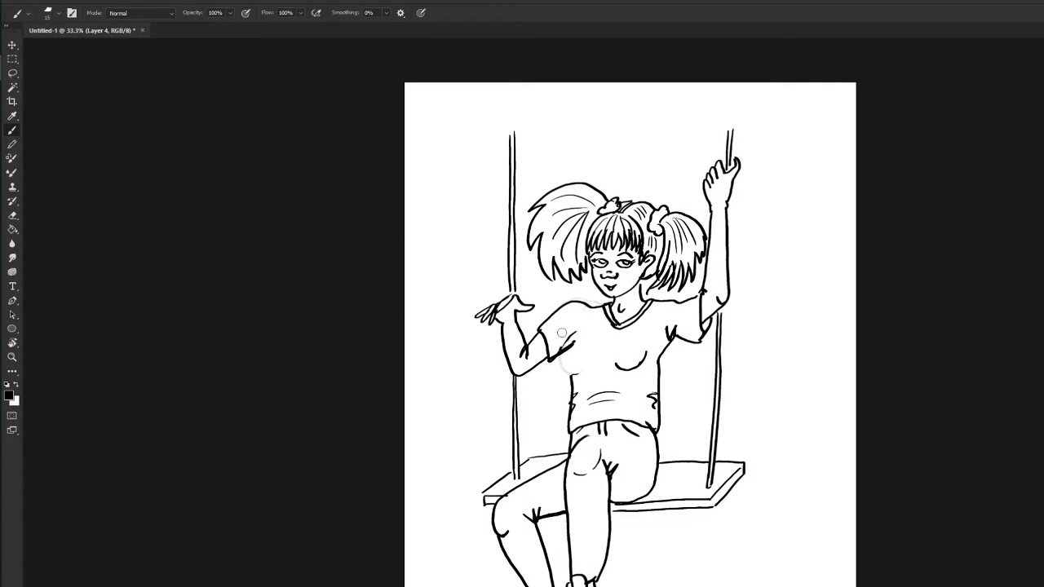
Redraw the chest curve, add torso shading and a faint collar line, undoing heavy strokes
left_click_drag(571, 339, 574, 391)
key("ctrl+z")
key("ctrl+z")
key("ctrl+z")
key("ctrl+z")
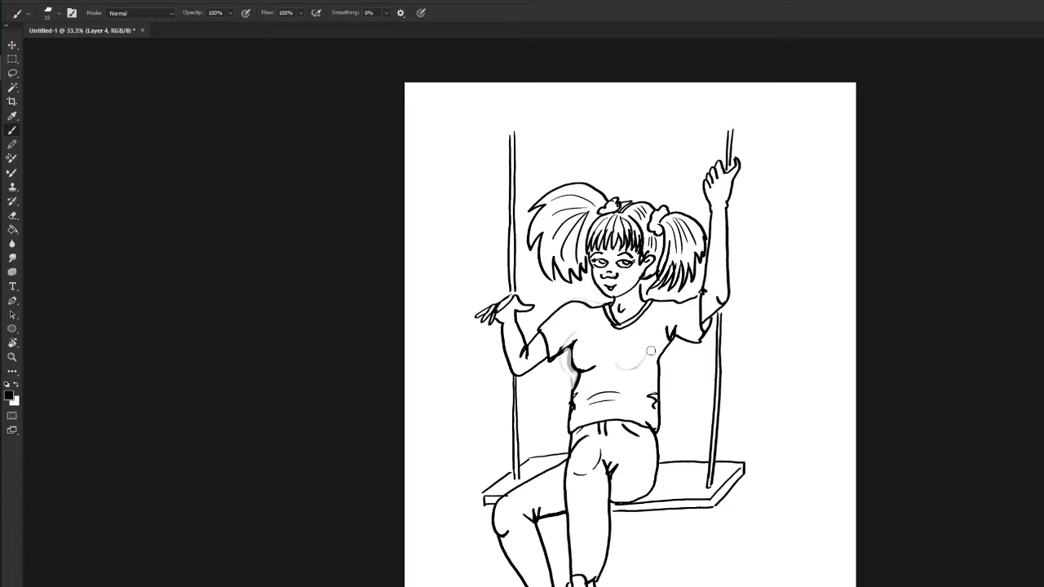
key("ctrl+shift+z")
key("ctrl+shift+z")
key("ctrl+z")
key("ctrl+z")
left_click_drag(618, 360, 649, 364)
left_click_drag(615, 359, 624, 368)
left_click_drag(569, 349, 545, 370)
key("ctrl+z")
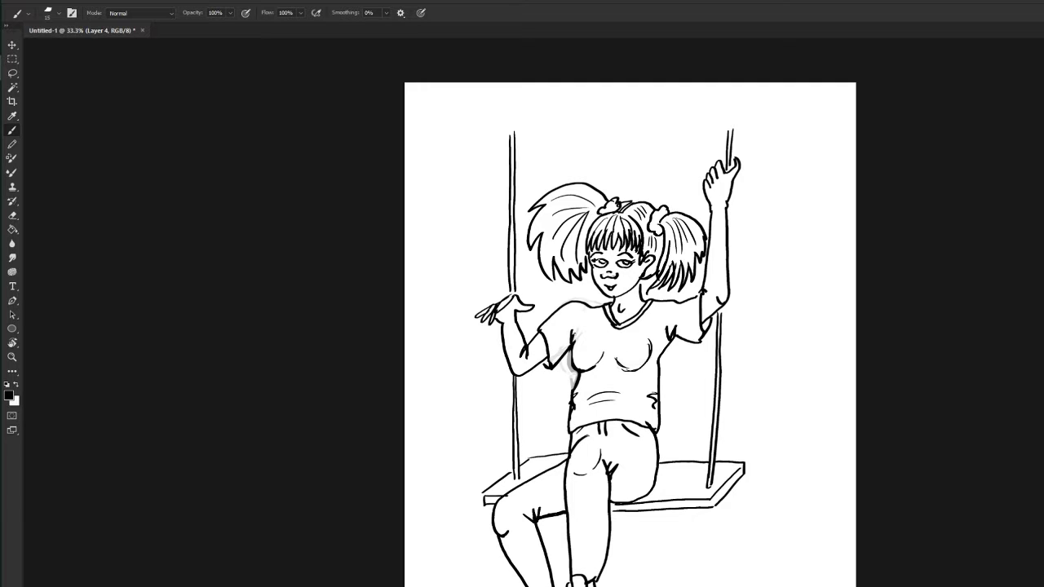
left_click_drag(601, 301, 576, 304)
Duplicate the line-art layer, brush pink blush on the cheeks at size 32, and zoom to 47%
left_click(74, 2)
key("ctrl+j")
key("ctrl+z")
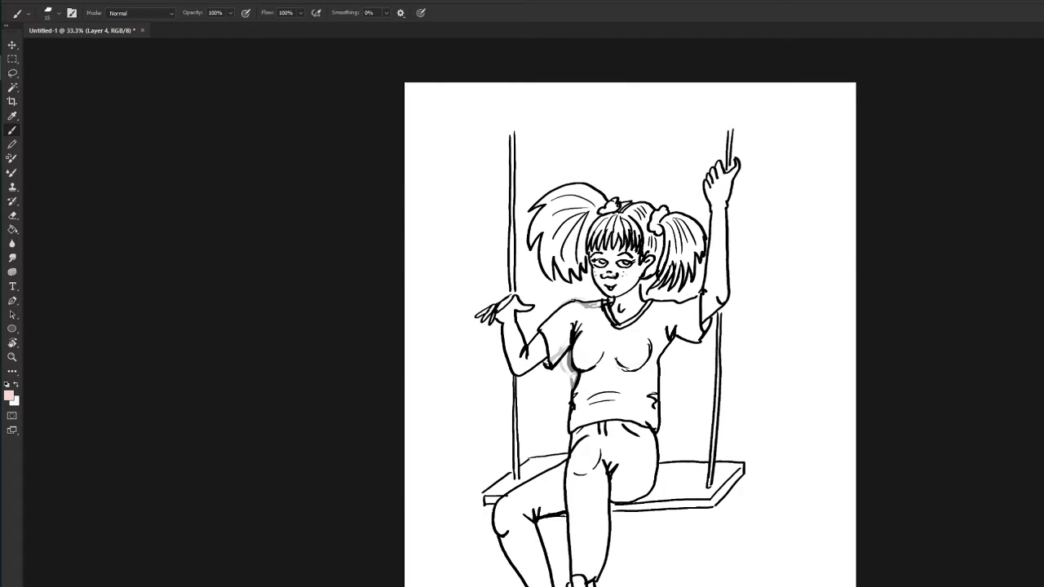
left_click_drag(591, 253, 636, 255)
key("bracketright")
key("bracketright")
key("bracketright")
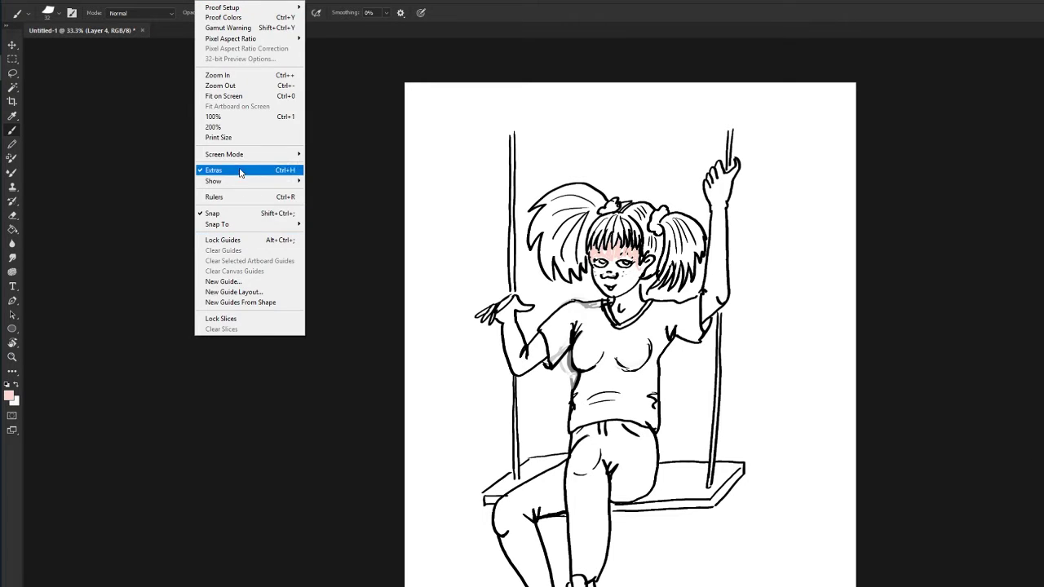
left_click(269, 269)
left_click_drag(85, 150, 91, 151)
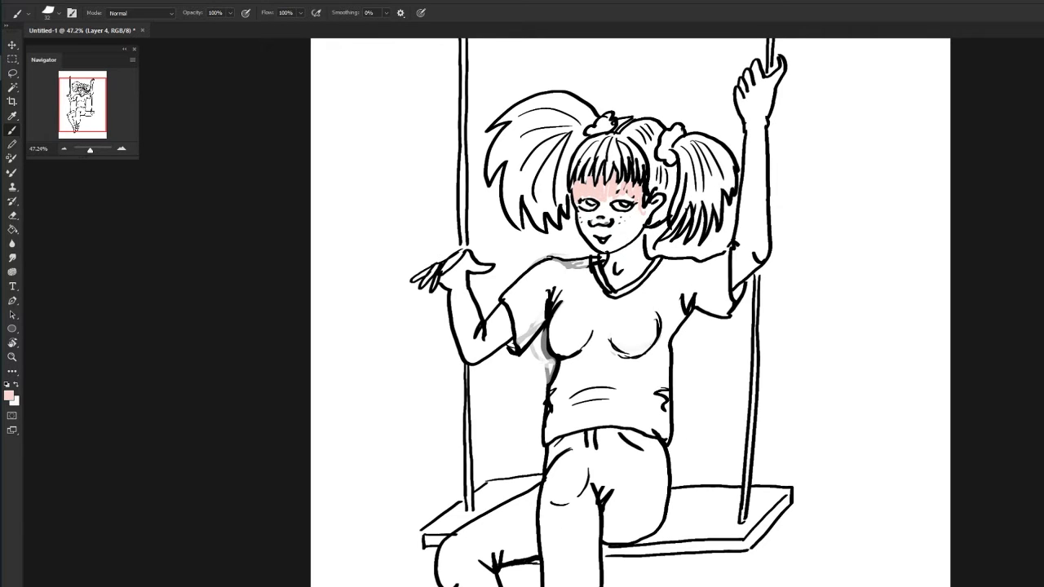
key("ctrl+j")
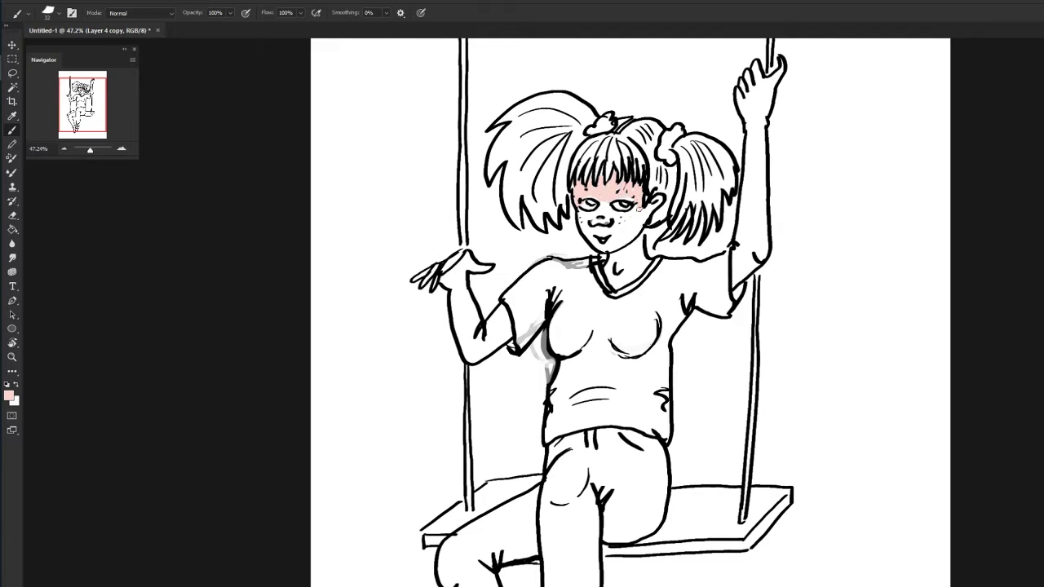
Paint skin tone over the face, neck, both hands and arms
mouse_move(601, 249)
left_mouse_down()
mouse_move(603, 208)
mouse_move(627, 236)
left_mouse_up()
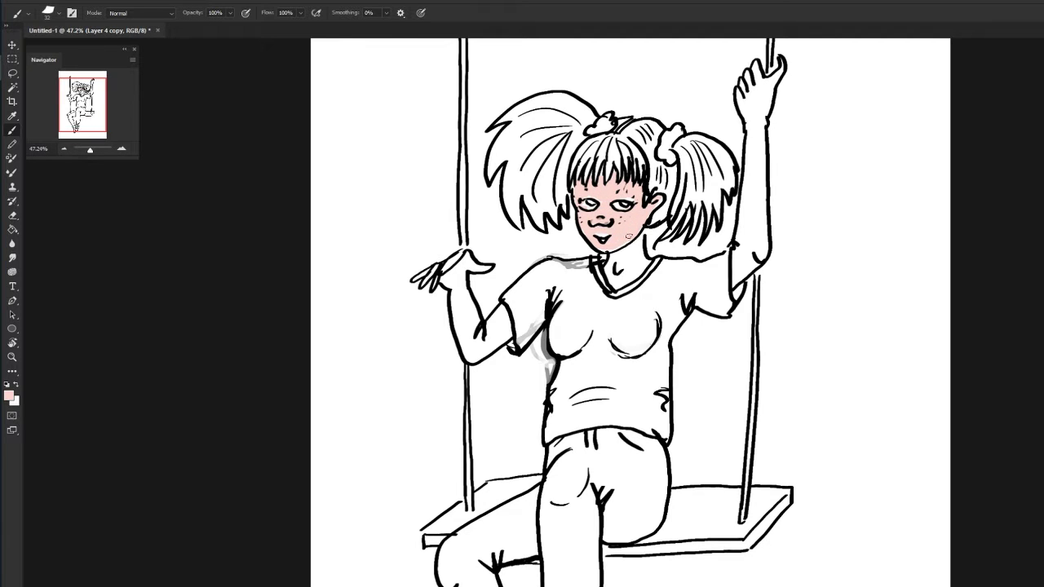
left_click_drag(614, 279, 626, 278)
mouse_move(742, 96)
left_mouse_down()
mouse_move(771, 69)
mouse_move(762, 253)
mouse_move(745, 111)
left_mouse_up()
mouse_move(457, 259)
left_mouse_down()
mouse_move(420, 277)
mouse_move(495, 258)
mouse_move(444, 284)
mouse_move(469, 356)
mouse_move(506, 337)
left_mouse_up()
left_click_drag(466, 270, 507, 325)
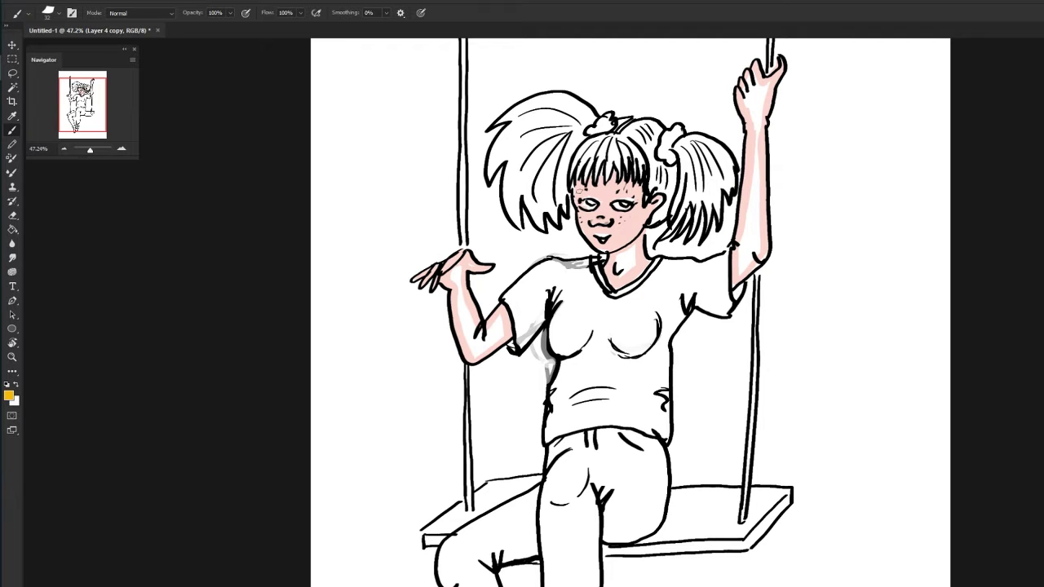
On Layer 4, paint both eyebrows black
key("alt+bracketleft")
mouse_move(576, 193)
left_mouse_down()
mouse_move(634, 189)
mouse_move(598, 189)
left_mouse_up()
key("d")
left_click_drag(615, 192, 633, 190)
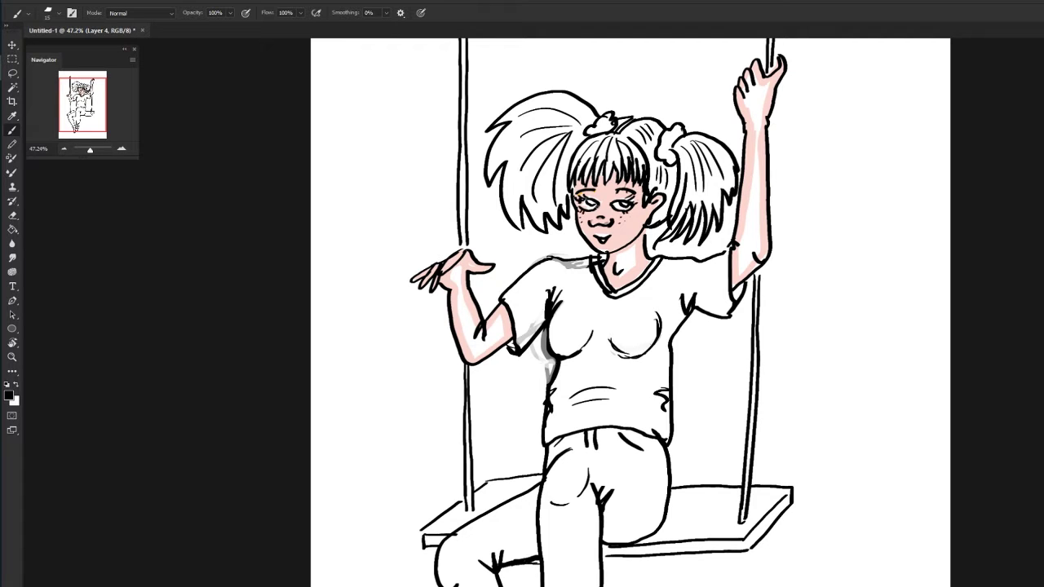
On the Layer 4 copy, paint the bangs and right pigtail yellow
key("alt+bracketright")
mouse_move(571, 140)
left_mouse_down()
mouse_move(603, 167)
mouse_move(653, 168)
mouse_move(685, 224)
mouse_move(697, 192)
left_mouse_up()
mouse_move(705, 228)
left_mouse_down()
mouse_move(727, 164)
mouse_move(694, 200)
left_mouse_up()
mouse_move(693, 146)
left_mouse_down()
mouse_move(718, 181)
mouse_move(615, 123)
mouse_move(587, 151)
mouse_move(593, 117)
mouse_move(489, 139)
mouse_move(526, 216)
mouse_move(571, 204)
left_mouse_up()
Edge the shirt's shoulders, collar, hem and sleeve in pink and the jeans' waistband and legs in blue
mouse_move(505, 295)
left_mouse_down()
mouse_move(584, 259)
mouse_move(728, 250)
mouse_move(738, 318)
mouse_move(709, 334)
mouse_move(667, 436)
left_mouse_up()
mouse_move(559, 302)
left_mouse_down()
mouse_move(555, 404)
mouse_move(665, 433)
left_mouse_up()
left_click_drag(502, 293, 529, 351)
left_click_drag(525, 311, 545, 343)
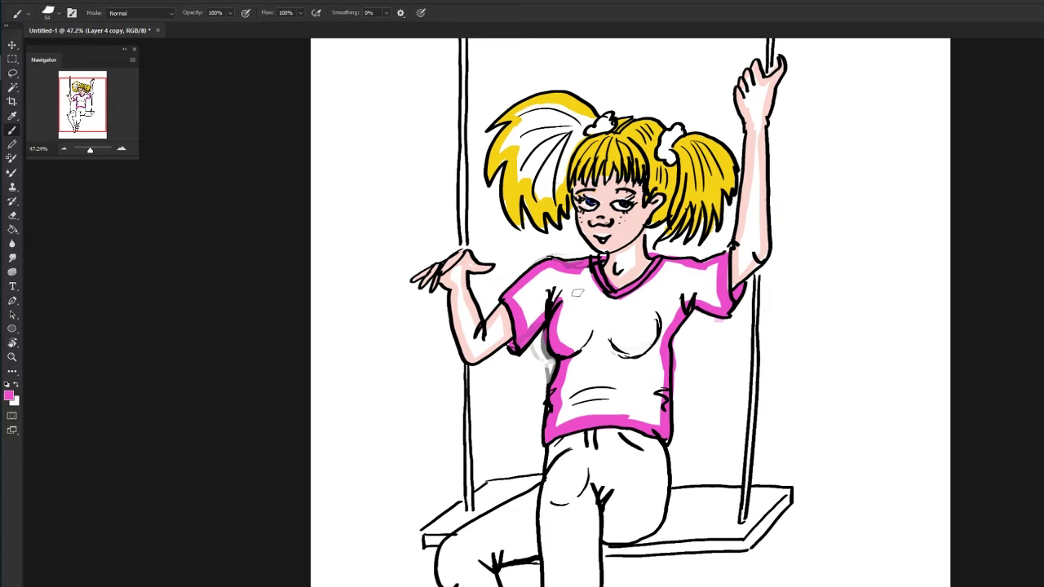
mouse_move(548, 442)
left_mouse_down()
mouse_move(554, 462)
mouse_move(644, 444)
mouse_move(660, 499)
mouse_move(612, 540)
mouse_move(592, 586)
left_mouse_up()
mouse_move(545, 473)
left_mouse_down()
mouse_move(532, 498)
mouse_move(469, 530)
mouse_move(432, 574)
left_mouse_up()
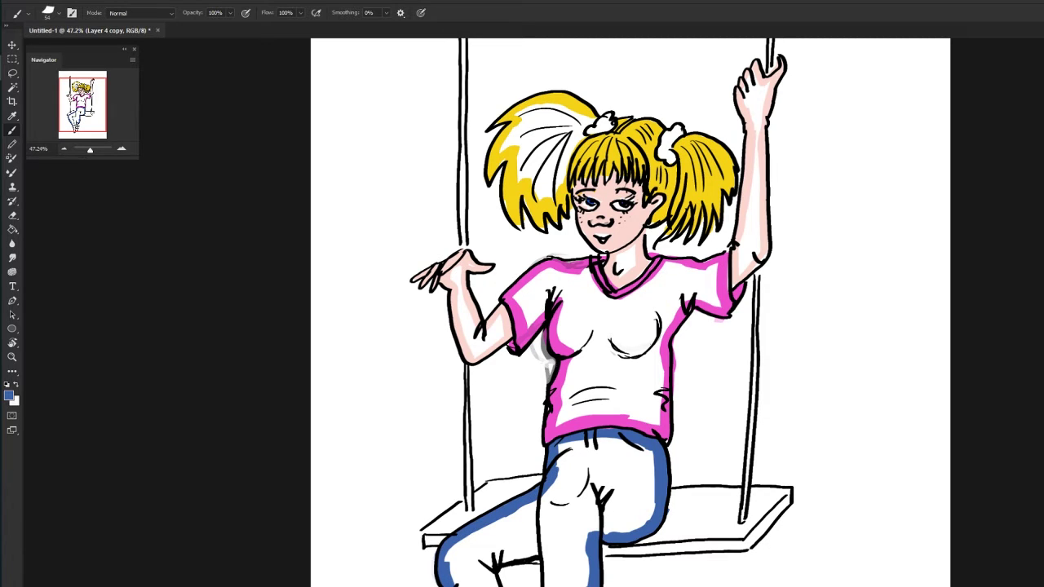
Edge the left leg bottom in blue, paint the swing seat brown and the two hair ties red
mouse_move(486, 583)
left_mouse_down()
mouse_move(542, 552)
mouse_move(544, 585)
left_mouse_up()
mouse_move(432, 532)
left_mouse_down()
mouse_move(473, 497)
mouse_move(539, 480)
mouse_move(432, 540)
left_mouse_up()
mouse_move(604, 550)
left_mouse_down()
mouse_move(657, 552)
mouse_move(783, 502)
mouse_move(762, 489)
mouse_move(738, 530)
mouse_move(721, 536)
left_mouse_up()
left_click_drag(685, 494, 665, 530)
mouse_move(588, 129)
left_mouse_down()
mouse_move(610, 118)
mouse_move(662, 159)
left_mouse_up()
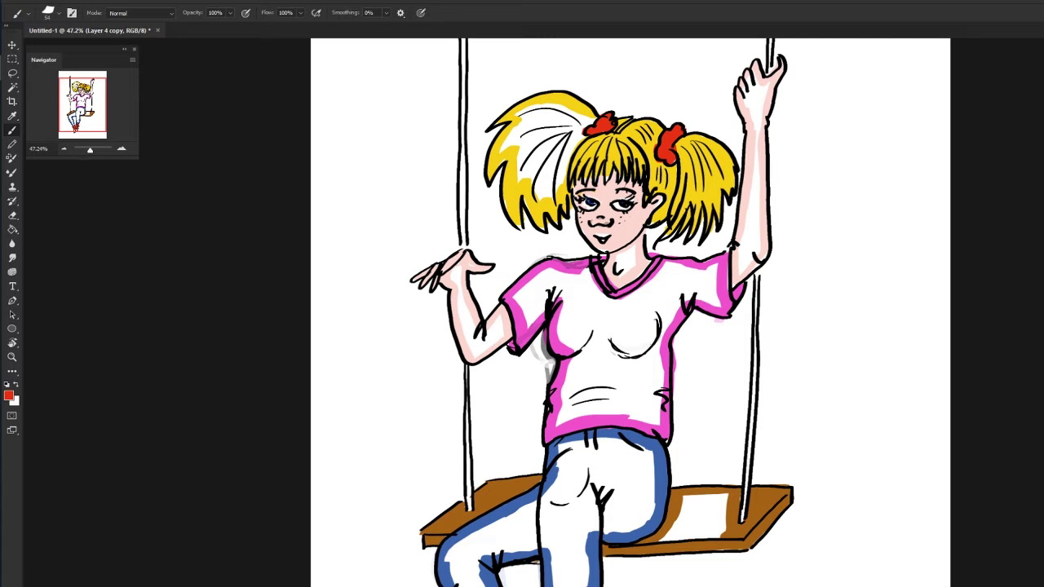
key("x")
With the Paint Bucket, fill jeans blue, shirt pink, hair yellow, arms and neck skin tone, seat brown
key("g")
left_click(662, 499, "alt")
left_click(651, 503)
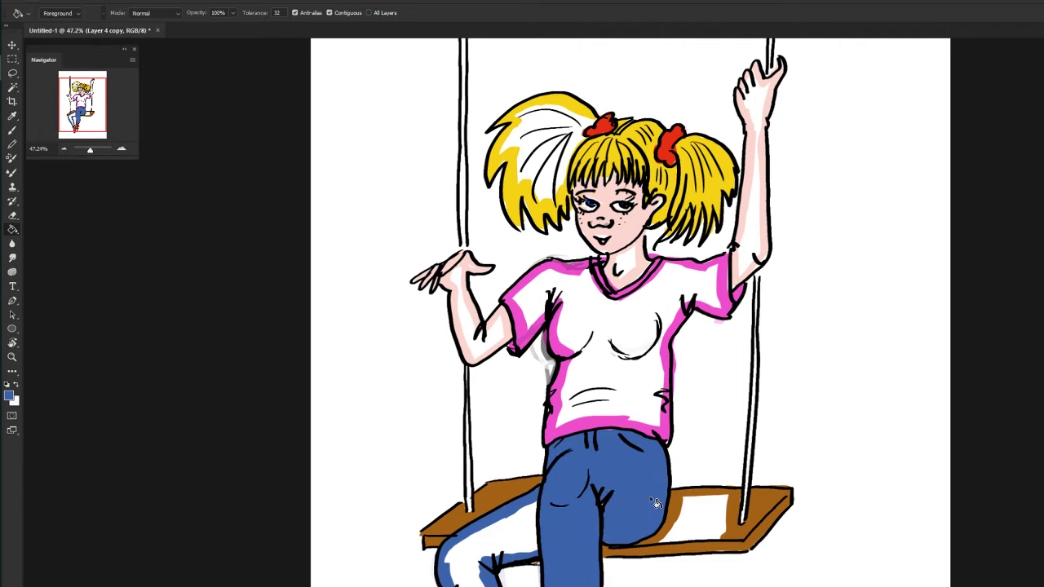
left_click(718, 320, "alt")
left_click(628, 384)
left_click(562, 163, "alt")
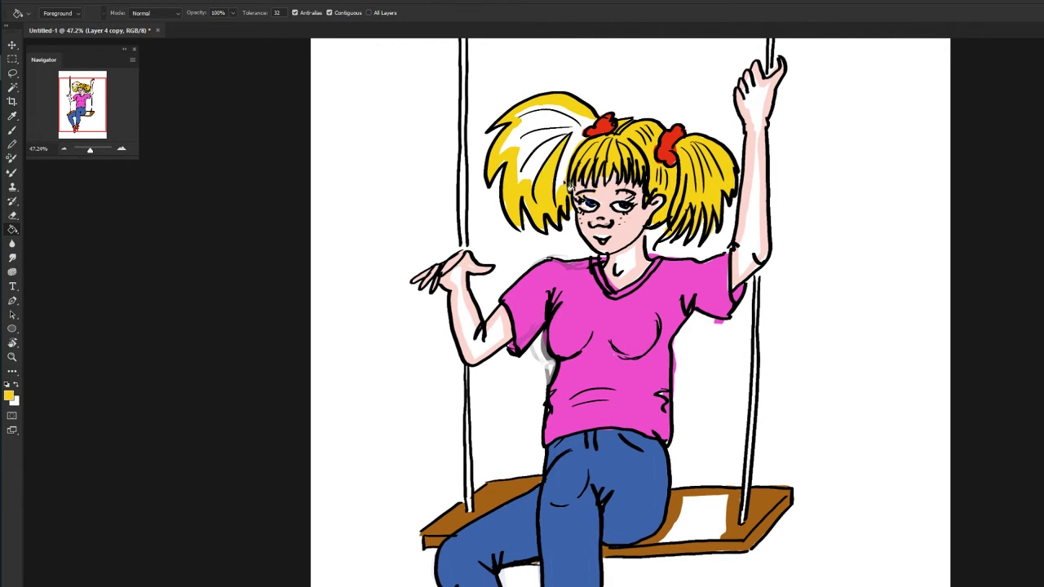
left_click(571, 163)
left_click(481, 326)
left_click(628, 265)
left_click(754, 204)
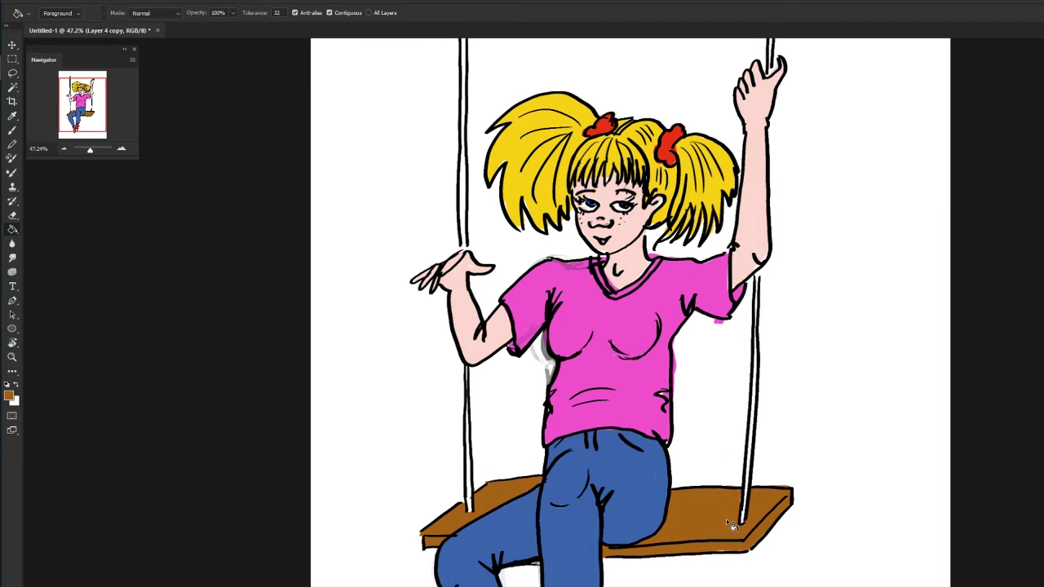
left_click(693, 554, "alt")
left_click(709, 518)
With the Brush, preview full-screen, then paint the right and left swing ropes tan
key("b")
key("f")
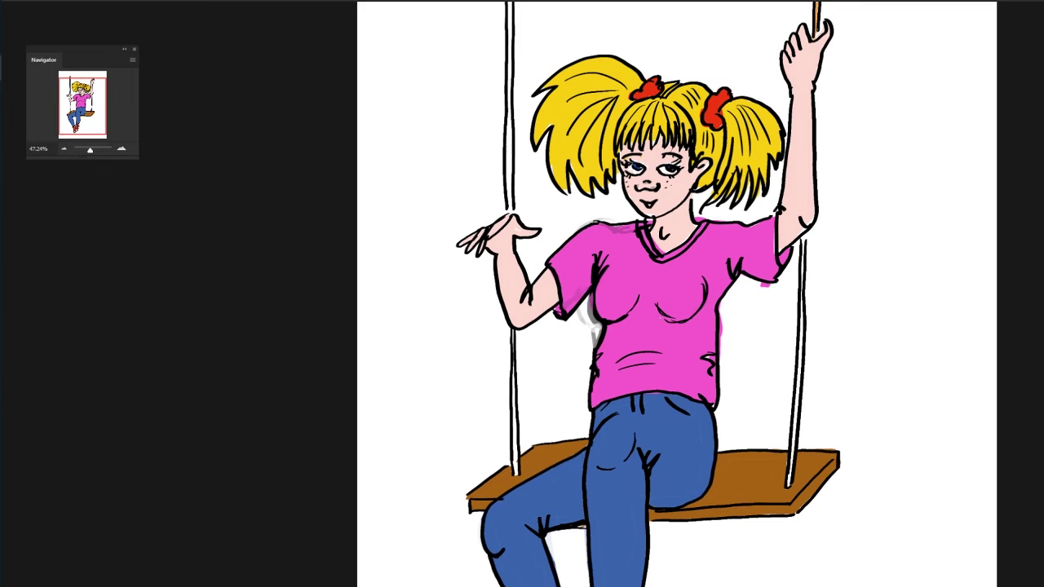
key("f")
left_click_drag(754, 290, 742, 524)
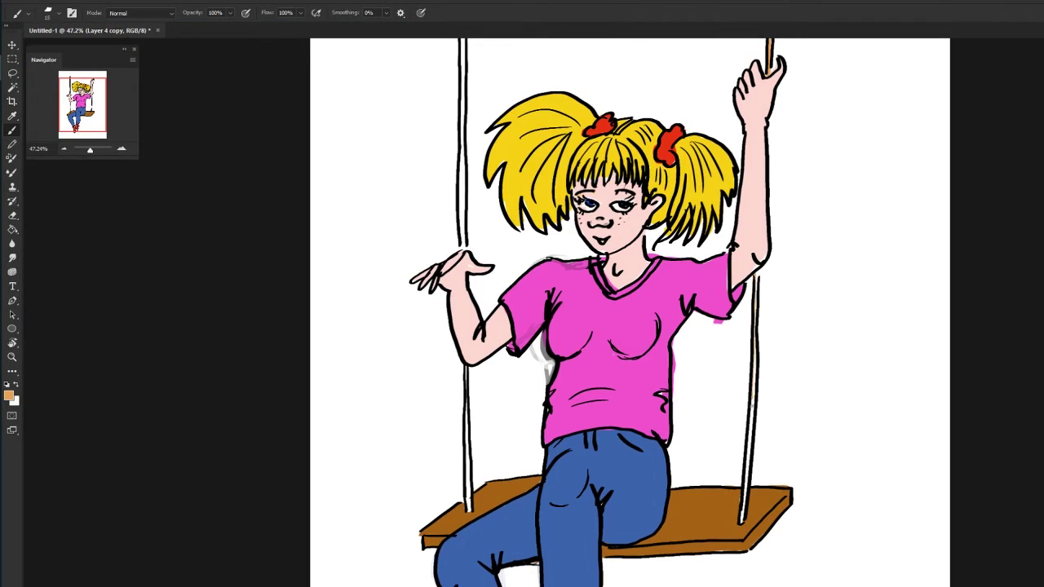
left_click_drag(461, 39, 462, 248)
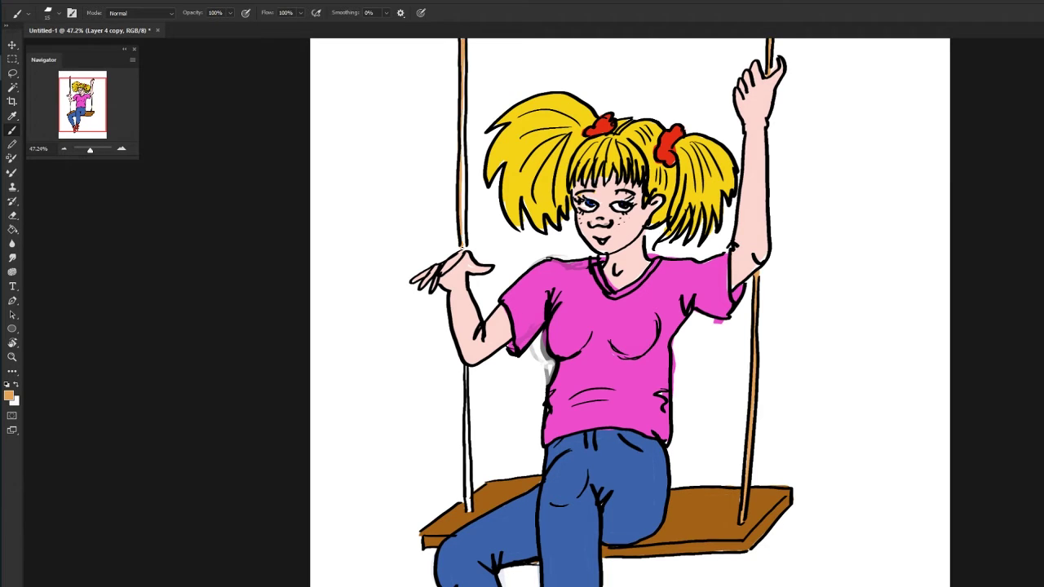
left_click_drag(465, 365, 468, 511)
Sample the face's skin colour and enlarge the brush for the cheek blush
left_click(599, 144, "alt")
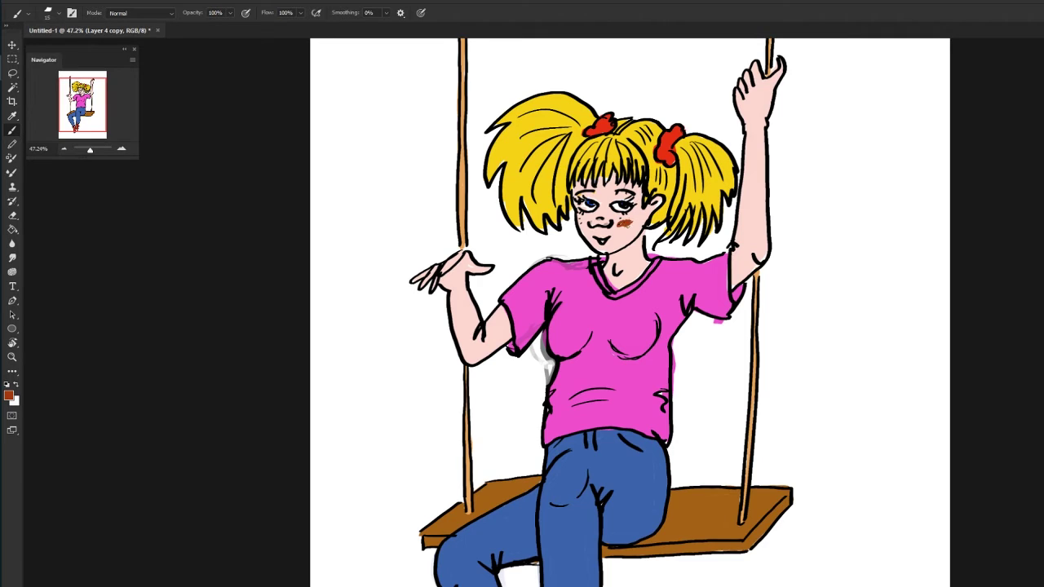
left_click(625, 223, "alt")
key("bracketright")
key("bracketright")
At 36% brush opacity, blush the cheeks and shade both arms and the raised hand
key("3")
key("6")
mouse_move(619, 220)
left_mouse_down()
mouse_move(634, 225)
mouse_move(588, 223)
mouse_move(624, 281)
mouse_move(628, 237)
mouse_move(653, 204)
mouse_move(613, 218)
left_mouse_up()
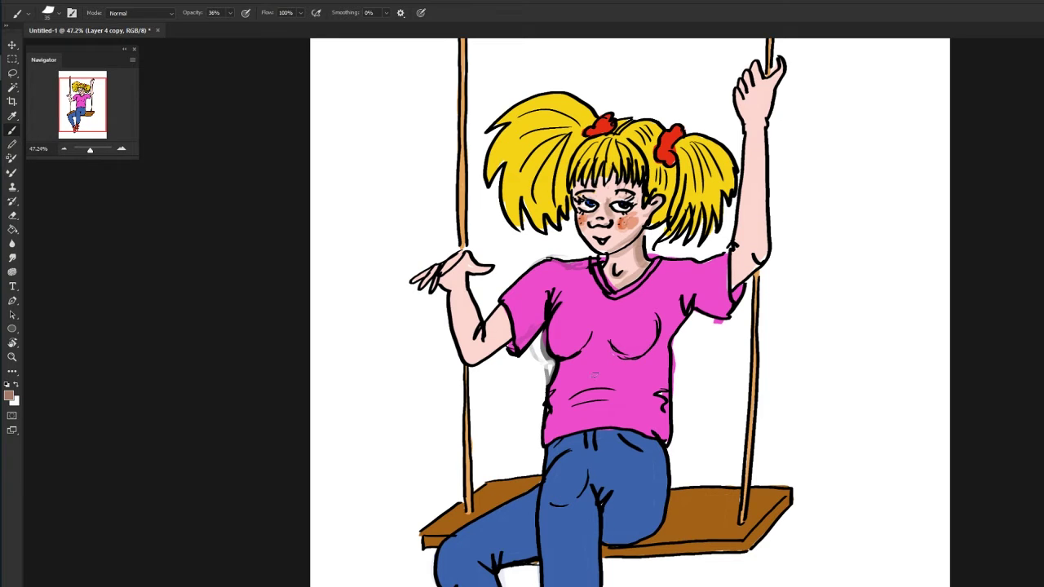
left_click_drag(510, 312, 471, 359)
mouse_move(453, 293)
left_mouse_down()
mouse_move(471, 360)
mouse_move(442, 264)
mouse_move(470, 364)
left_mouse_up()
left_click_drag(761, 113, 745, 283)
left_click_drag(744, 240, 732, 281)
mouse_move(765, 114)
left_mouse_down()
mouse_move(776, 70)
mouse_move(757, 65)
mouse_move(749, 137)
left_mouse_up()
Sample the jeans' blue and shade the thighs, crotch fold and lower legs
left_click(660, 443, "alt")
mouse_move(662, 444)
left_mouse_down()
mouse_move(607, 540)
mouse_move(598, 483)
mouse_move(607, 541)
left_mouse_up()
mouse_move(535, 555)
left_mouse_down()
mouse_move(480, 565)
mouse_move(488, 585)
left_mouse_up()
mouse_move(594, 496)
left_mouse_down()
mouse_move(593, 579)
mouse_move(587, 491)
mouse_move(596, 495)
left_mouse_up()
left_click_drag(531, 524, 532, 554)
left_click_drag(533, 505, 511, 562)
mouse_move(622, 441)
left_mouse_down()
mouse_move(652, 526)
mouse_move(611, 535)
left_mouse_up()
mouse_move(589, 434)
left_mouse_down()
mouse_move(590, 452)
mouse_move(571, 440)
left_mouse_up()
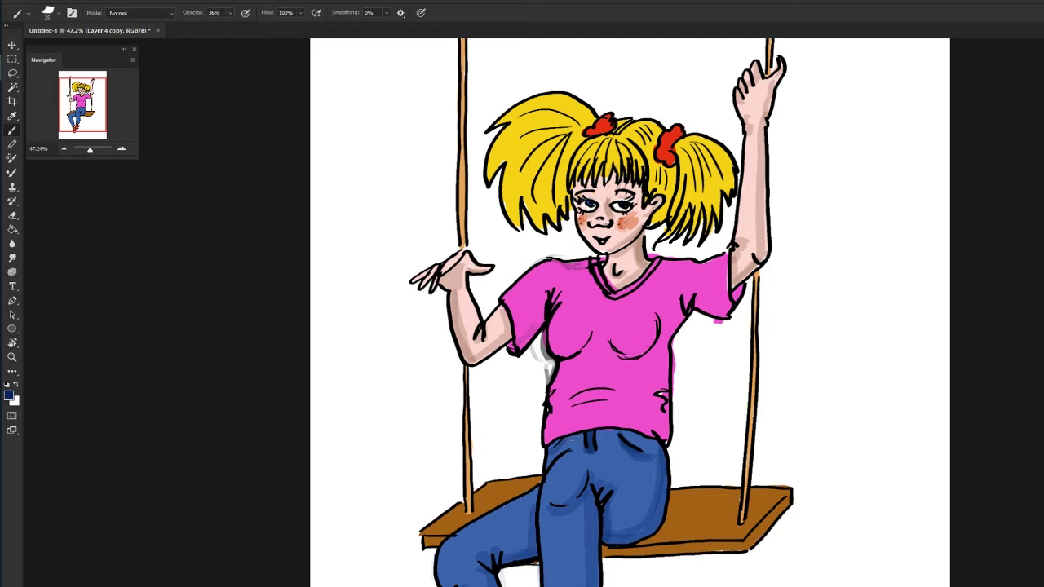
Shade the pink shirt around the sleeve, armpit, chest, side and hem
left_click_drag(692, 294, 734, 316)
left_click_drag(735, 256, 740, 302)
left_click_drag(676, 318, 658, 432)
left_click_drag(662, 389, 656, 437)
mouse_move(667, 318)
left_mouse_down()
mouse_move(625, 364)
mouse_move(640, 357)
mouse_move(564, 359)
left_mouse_up()
mouse_move(555, 424)
left_mouse_down()
mouse_move(624, 393)
mouse_move(622, 414)
left_mouse_up()
left_click_drag(661, 278, 685, 318)
left_click_drag(693, 261, 726, 302)
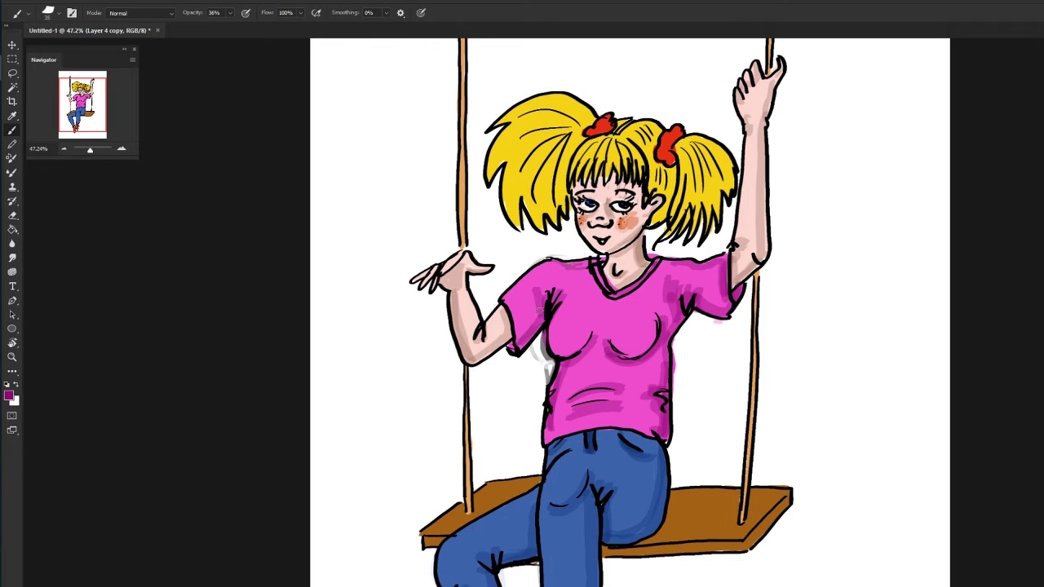
Sample a darker hair yellow and shade both pigtails
left_click(628, 224, "alt")
left_click(653, 321, "alt")
left_click(712, 182, "alt")
left_click(680, 166, "alt")
left_click_drag(677, 163, 657, 217)
left_click_drag(651, 135, 644, 183)
mouse_move(685, 147)
left_mouse_down()
mouse_move(690, 193)
mouse_move(716, 205)
left_mouse_up()
left_click_drag(575, 120, 530, 207)
mouse_move(522, 149)
left_mouse_down()
mouse_move(510, 220)
mouse_move(490, 174)
left_mouse_up()
left_click_drag(558, 197, 549, 223)
left_click_drag(554, 114, 500, 122)
Shade the swing seat's edges and corners with deeper brown
left_click(713, 516, "alt")
left_click_drag(605, 552, 723, 545)
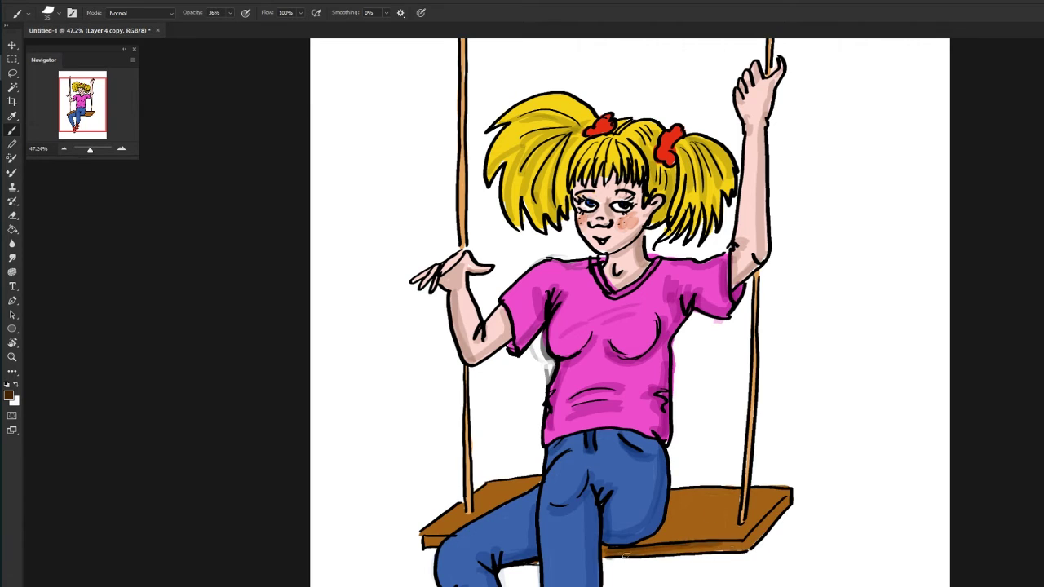
left_click_drag(638, 551, 786, 499)
left_click_drag(426, 544, 486, 509)
mouse_move(730, 526)
left_mouse_down()
mouse_move(752, 515)
mouse_move(747, 542)
left_mouse_up()
mouse_move(662, 530)
left_mouse_down()
mouse_move(675, 499)
mouse_move(737, 508)
mouse_move(671, 497)
left_mouse_up()
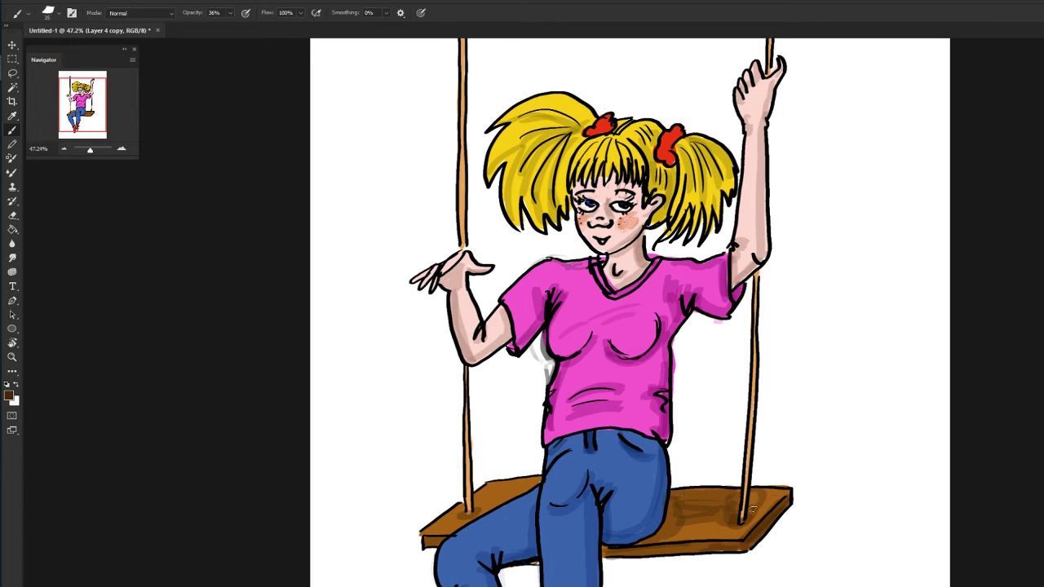
Add olive-yellow shading to the hair beside and above the face
left_click(567, 154, "alt")
mouse_move(568, 138)
left_mouse_down()
mouse_move(570, 204)
mouse_move(613, 180)
left_mouse_up()
left_click_drag(633, 124, 643, 175)
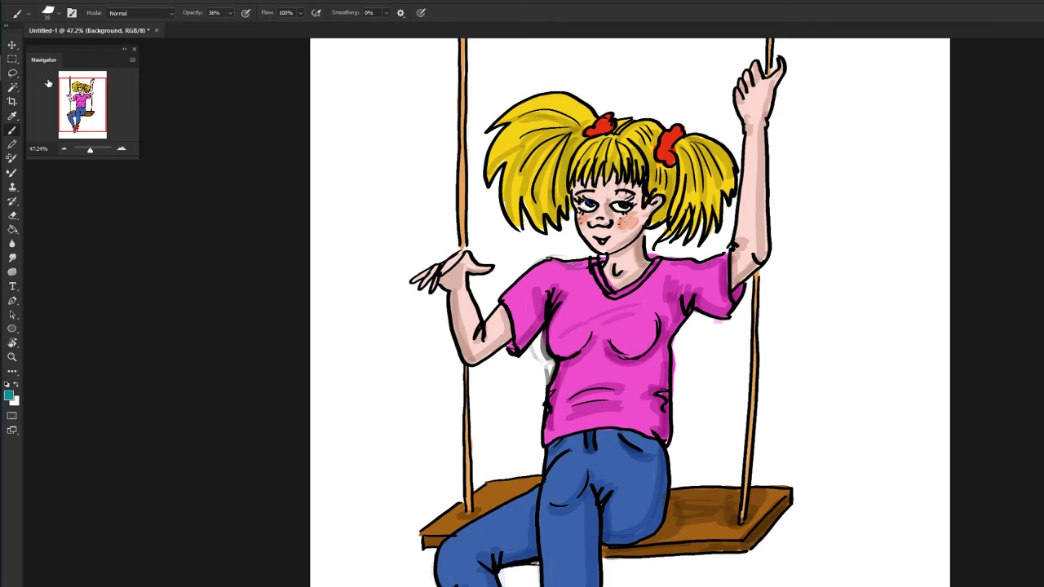
Paint-bucket the white background, undo the teal attempt, and fill it light blue
key("g")
left_click(384, 418)
key("ctrl+z")
left_click(765, 454)
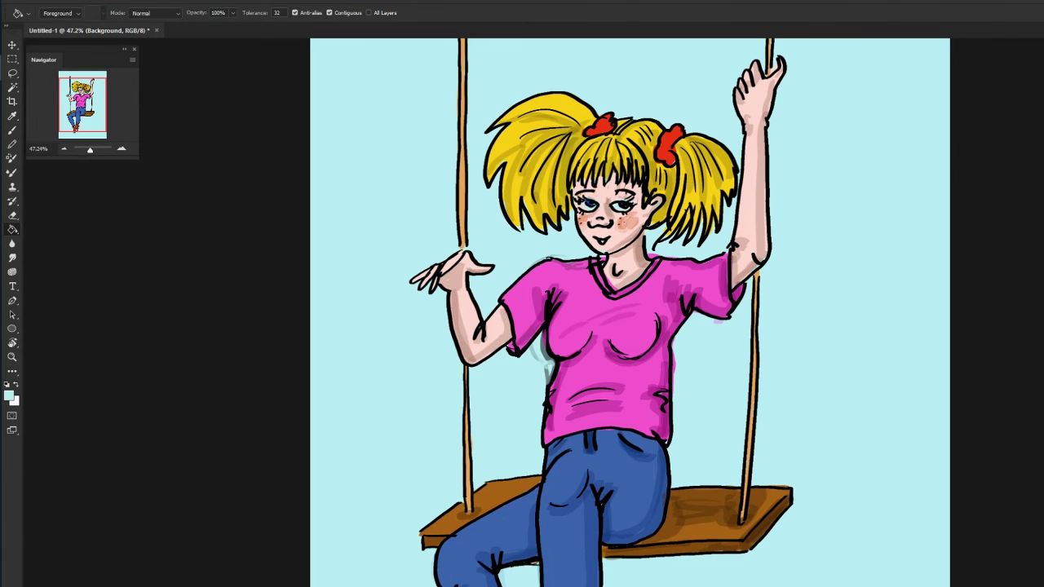
Set up a smaller brush at full opacity with black as the paint colour
key("b")
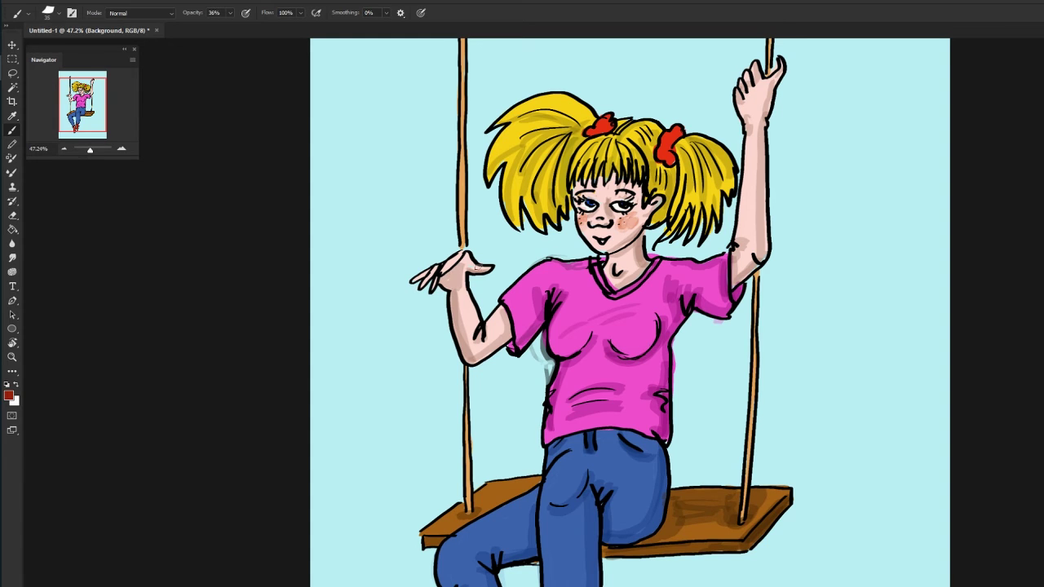
left_click(794, 65, "alt")
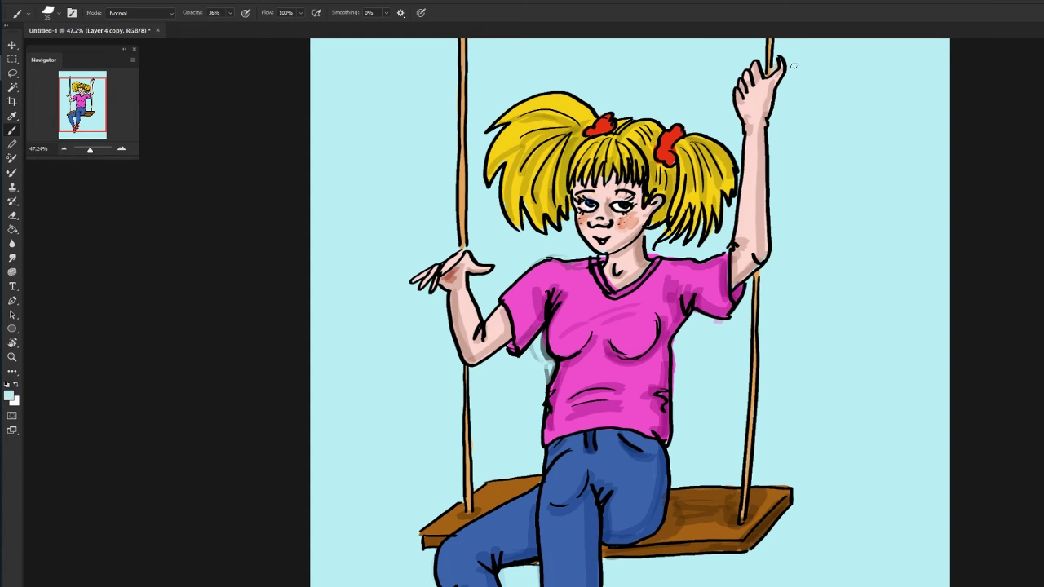
key("bracketleft")
key("bracketleft")
key("0")
key("d")
key("x")
scroll(629, 312, "down", 1)
key("x")
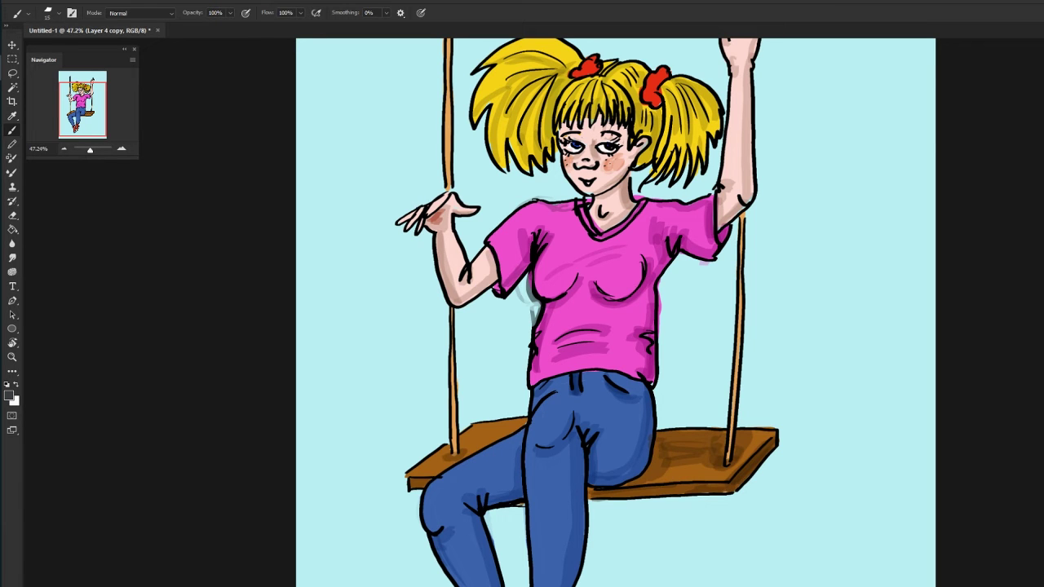
Zoom out, add a new layer, and draw a small black bee right of the girl
key("d")
left_click_drag(90, 149, 90, 147)
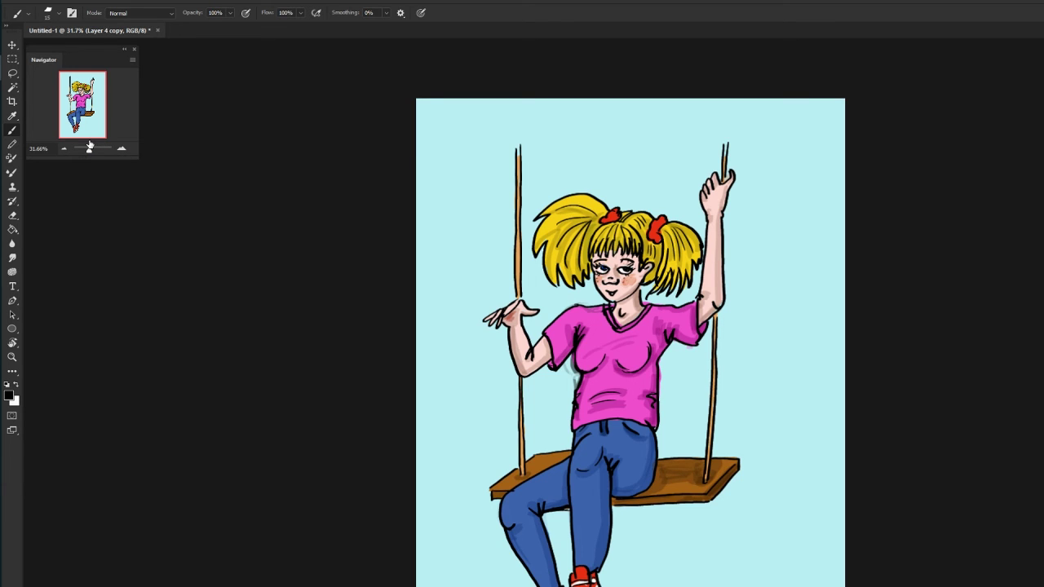
left_click_drag(89, 147, 88, 149)
key("ctrl+shift+alt+n")
left_click_drag(758, 360, 774, 355)
Pick yellow and paint stripes on the bee, then reset colours to black and white
key("x")
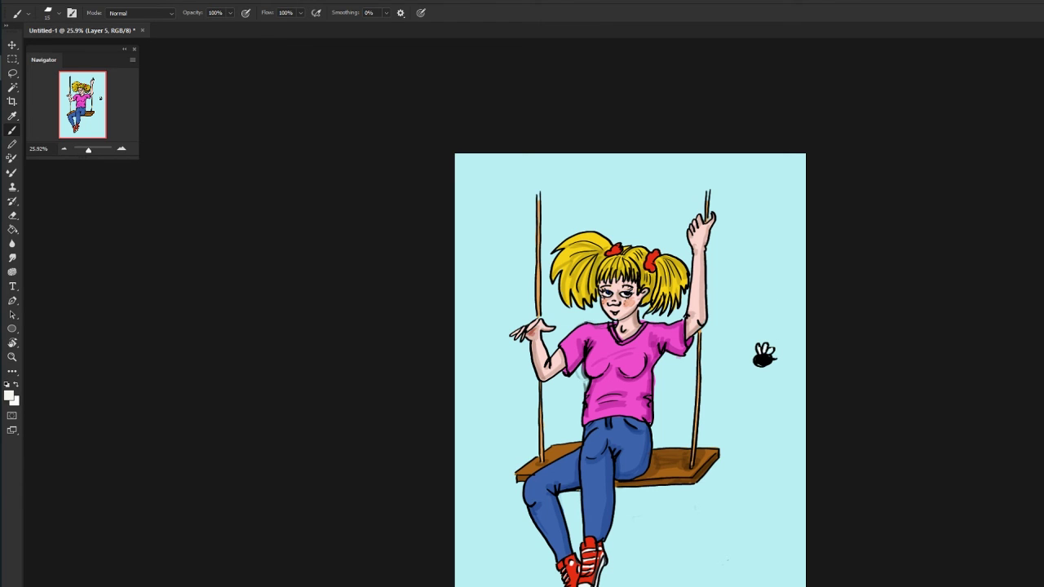
left_click(581, 261, "alt")
left_click_drag(759, 355, 770, 364)
key("d")
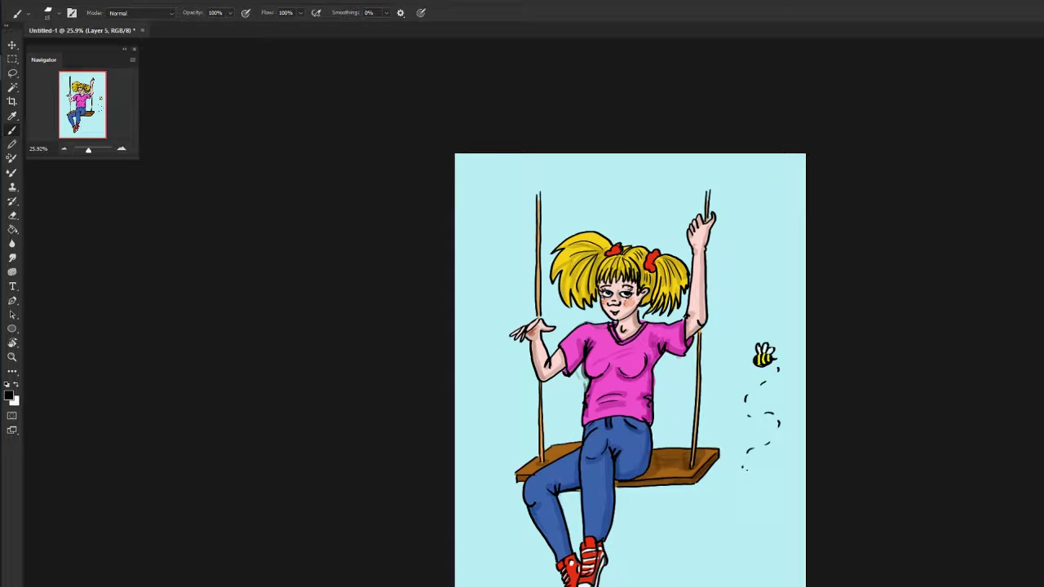